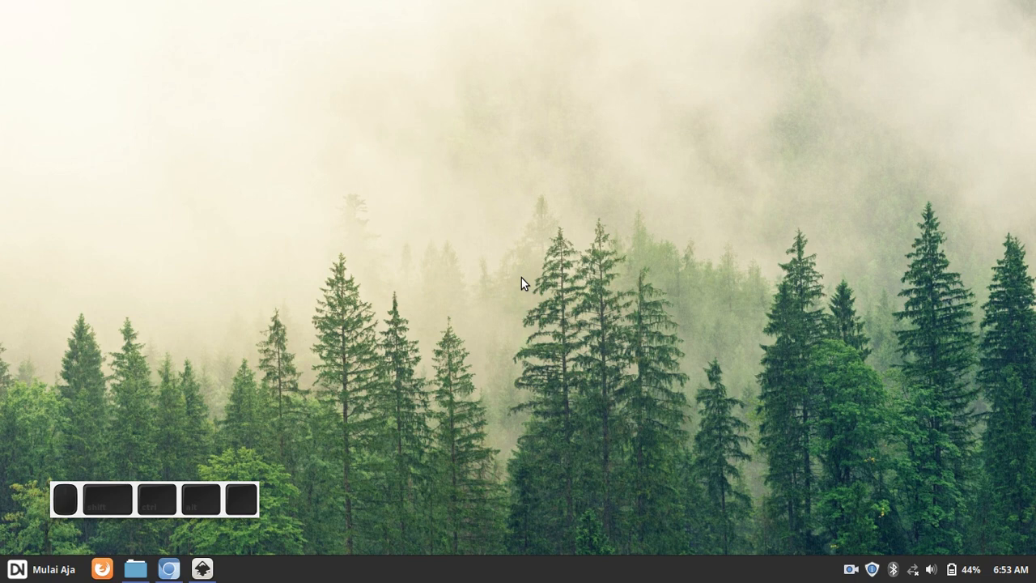
- Switch to Inkscape and move the RAD logo straight down into the empty area below the other two logos
left_click(202, 569)
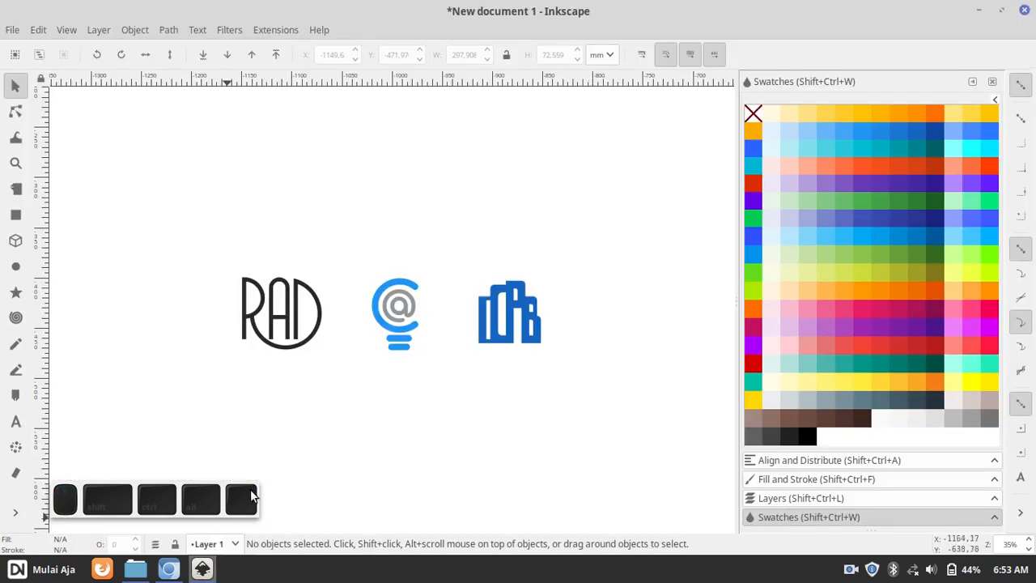
left_click_drag(359, 388, 384, 384)
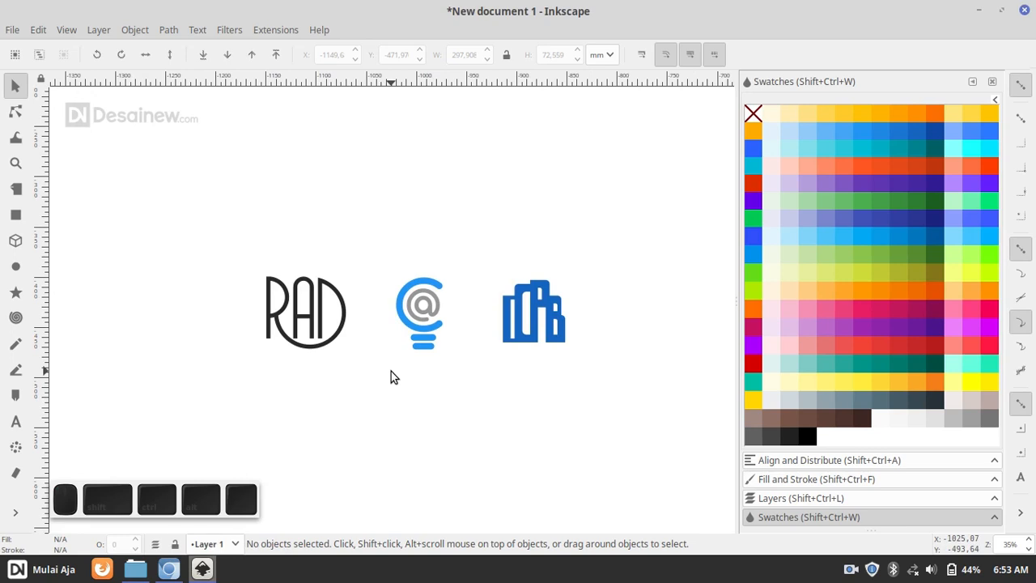
left_click_drag(346, 396, 366, 403)
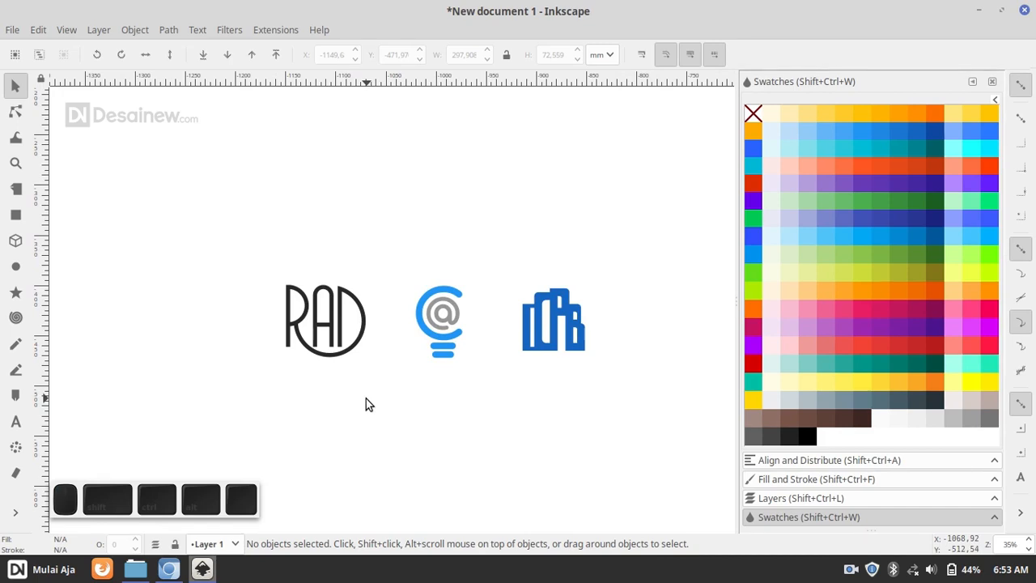
scroll(357, 380, "down", 2)
left_click(366, 331)
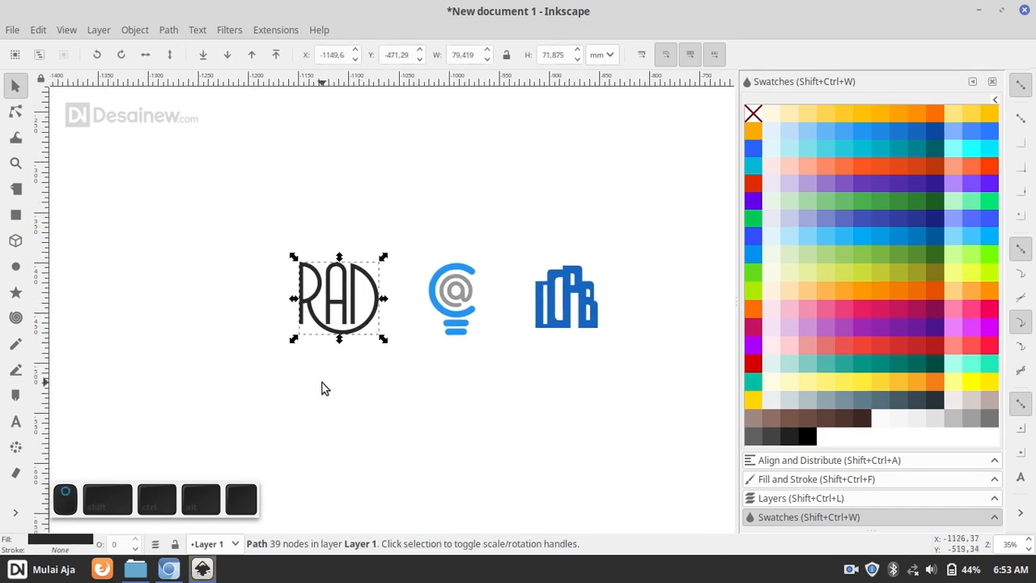
scroll(328, 377, "down", 2)
scroll(349, 307, "down", 2)
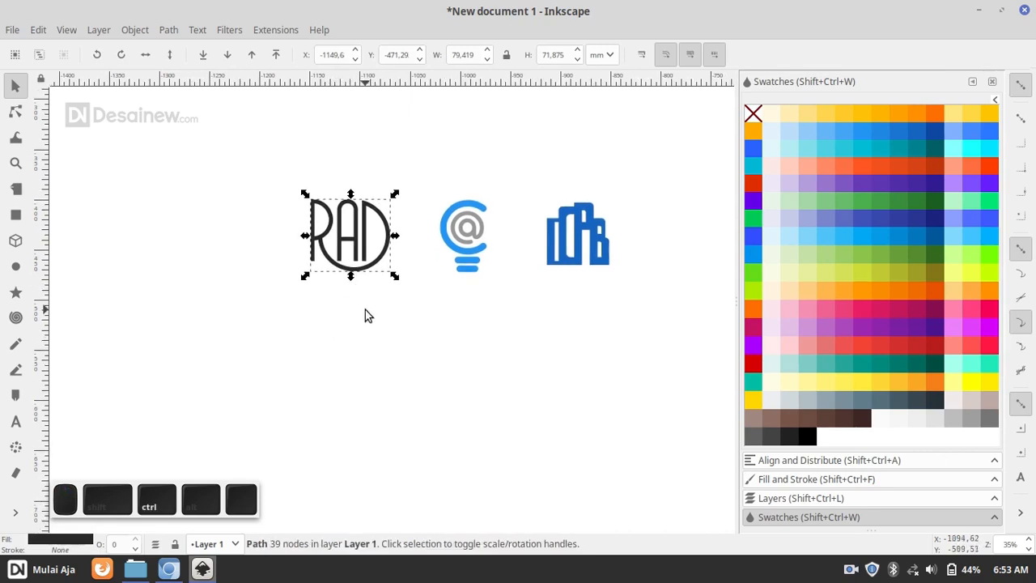
left_click_drag(365, 314, 429, 346)
left_click_drag(417, 279, 417, 436)
scroll(405, 340, "down", 5)
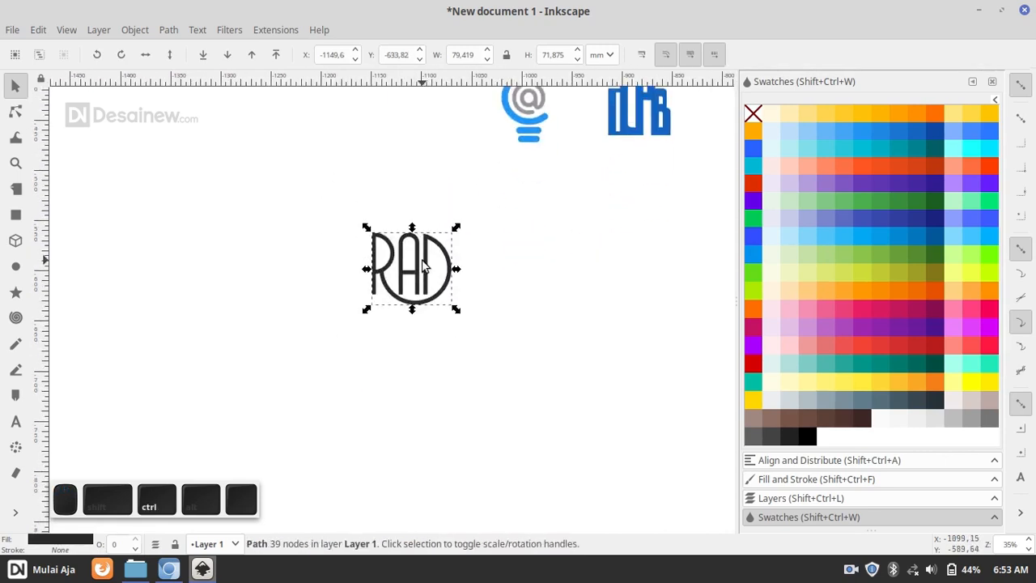
scroll(391, 252, "up", 2, "ctrl")
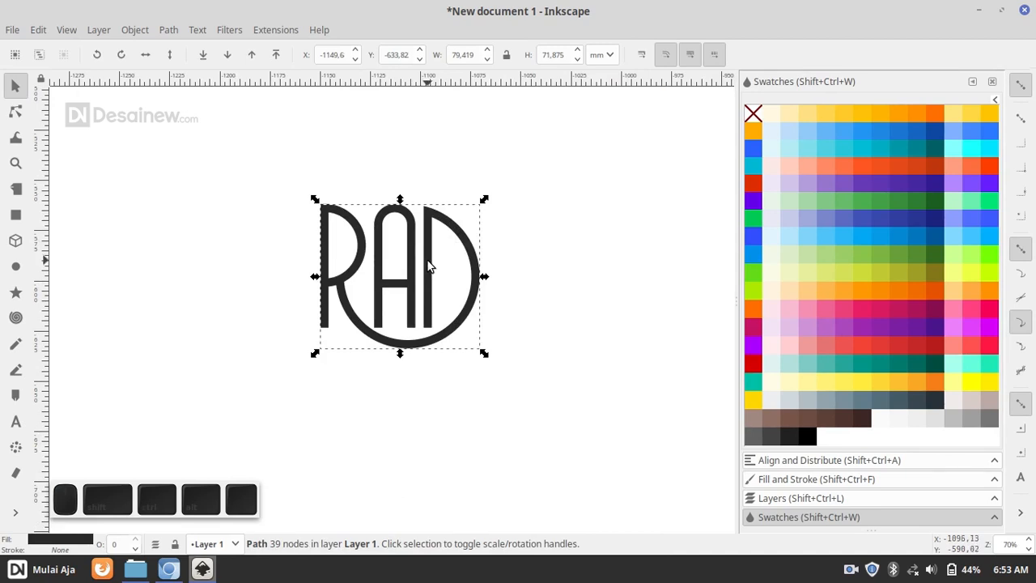
left_click_drag(378, 252, 387, 275)
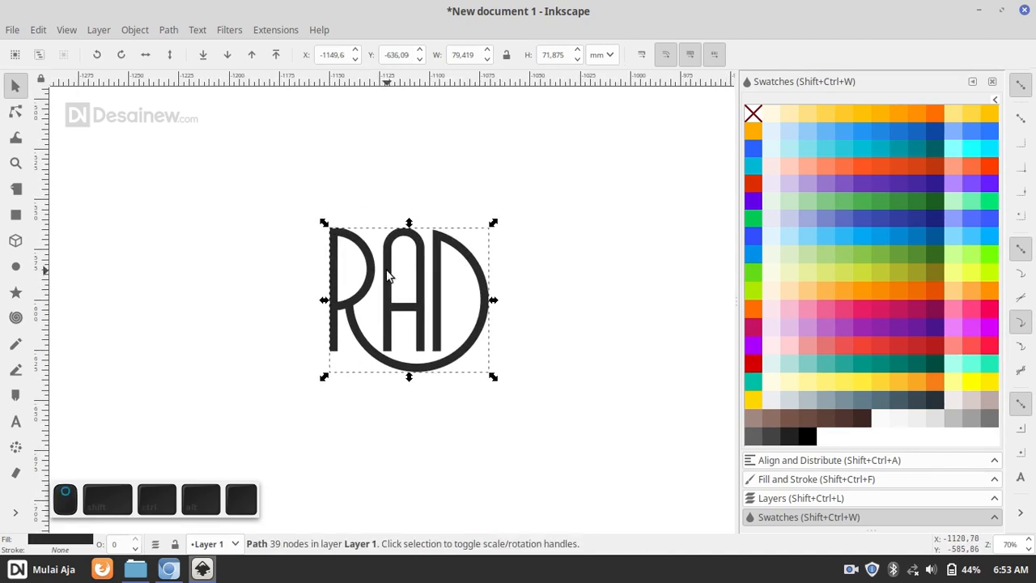
- Try to convert the selected RAD logo with Object to Path
left_click(167, 31)
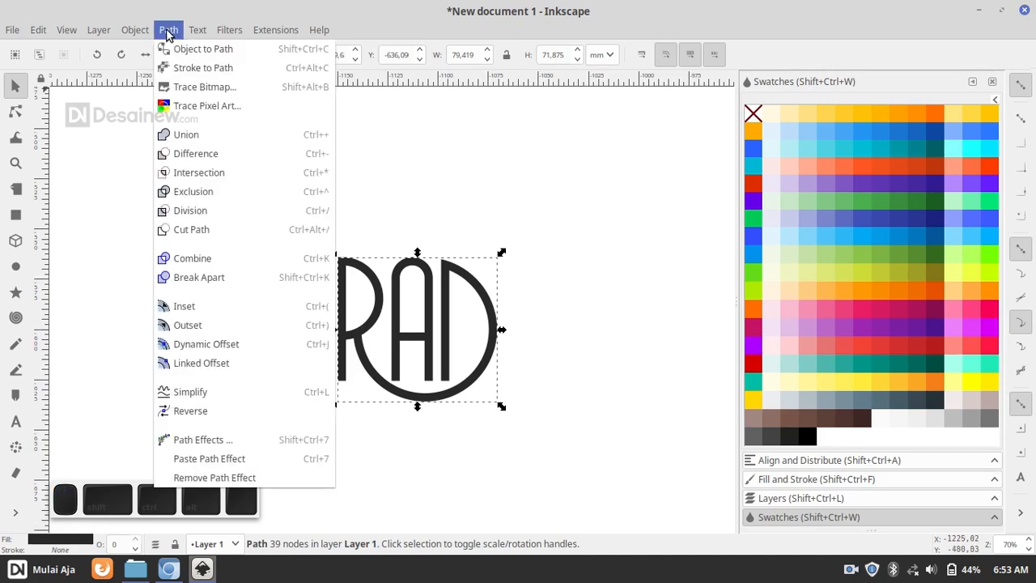
left_click(320, 5)
left_click_drag(455, 300, 439, 296)
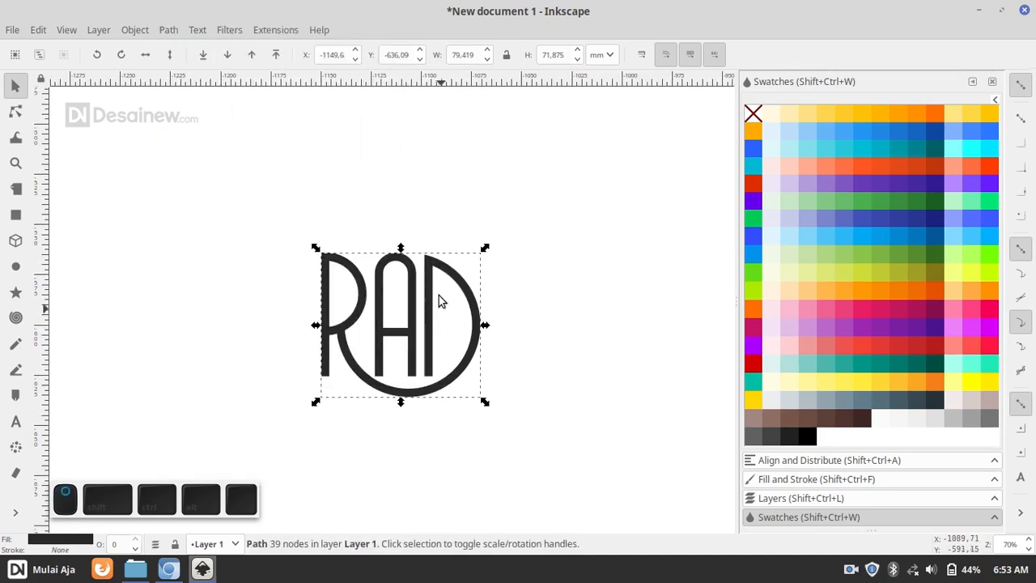
left_click(169, 30)
left_click(180, 46)
left_click_drag(346, 311, 341, 301)
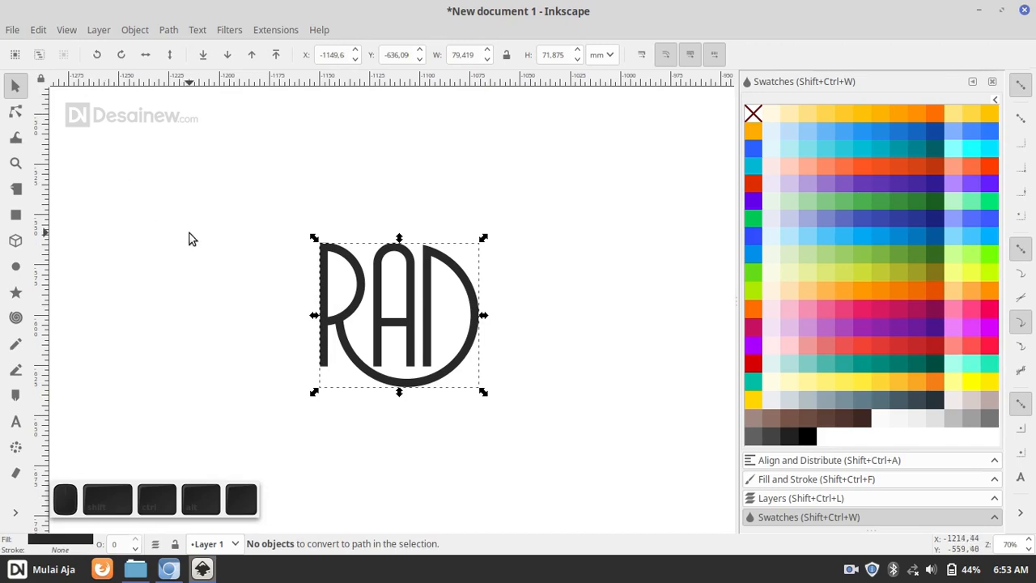
- Duplicate the RAD logo in place and fill the copy with light yellow
right_click(357, 266)
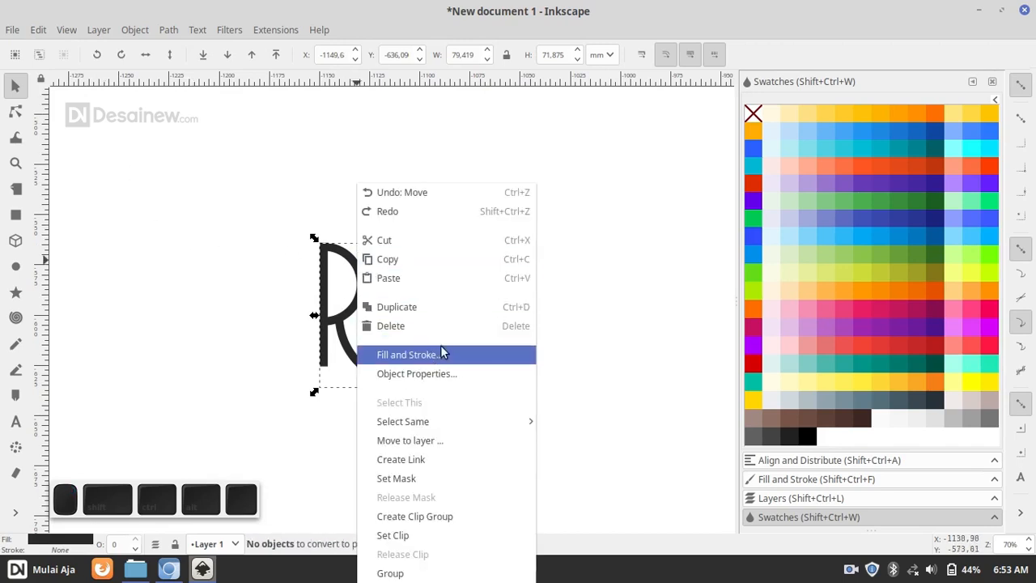
left_click(437, 313)
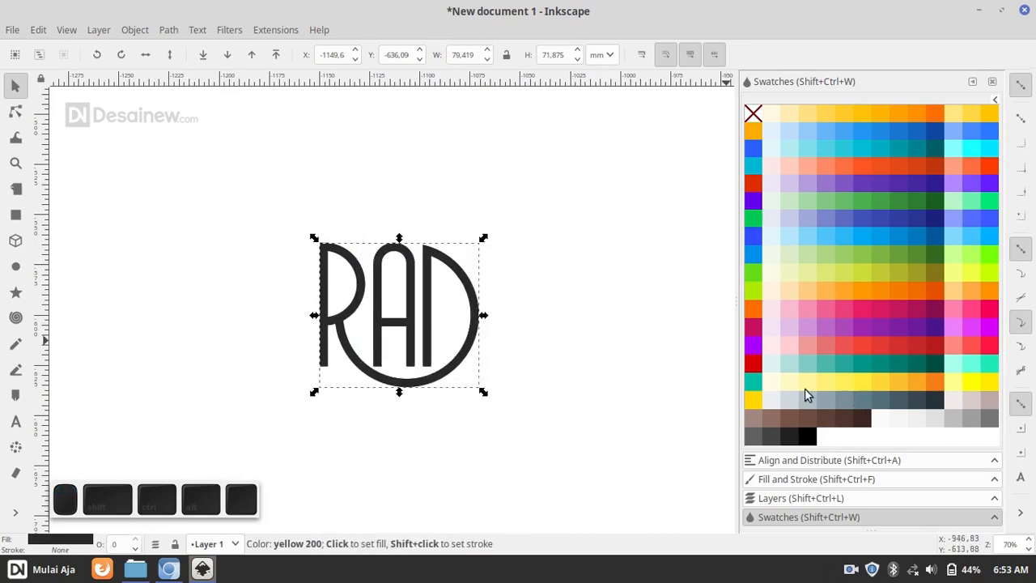
scroll(570, 400, "up", 1)
scroll(569, 400, "left", 1)
left_click(834, 379)
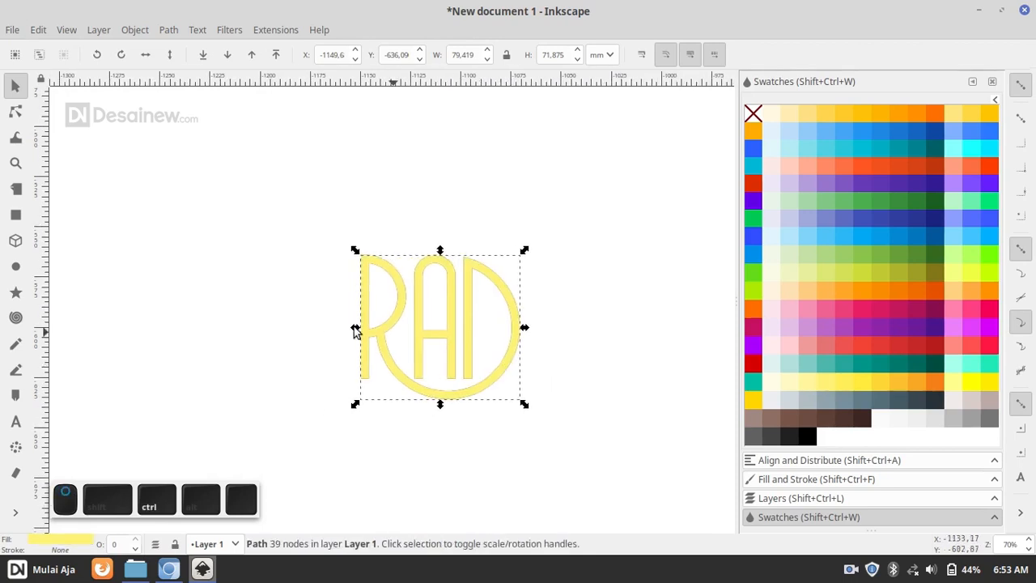
key("plus")
key("plus")
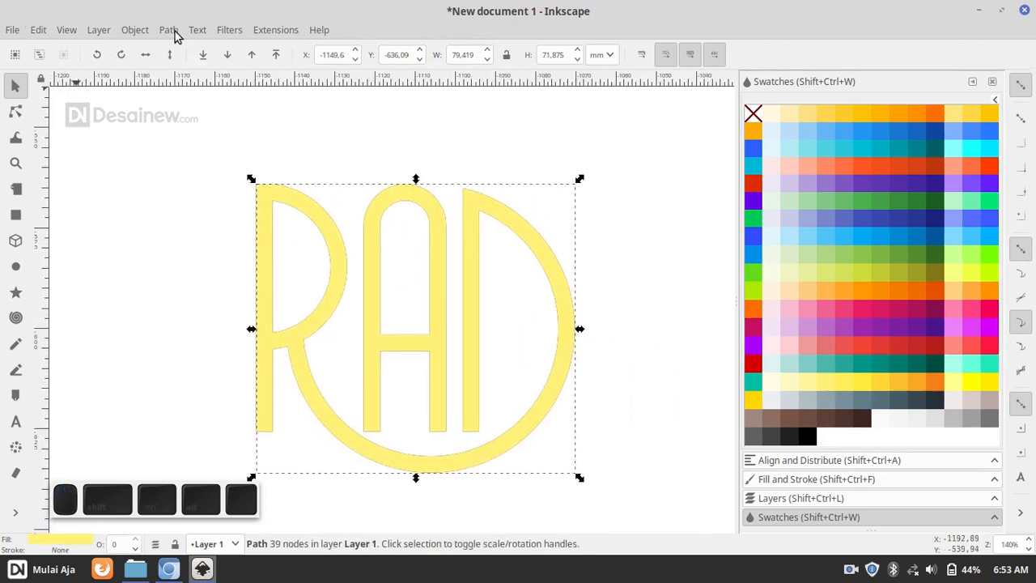
- Create a dynamic offset from the yellow RAD copy and enlarge it outward to a radius of about 2.88
left_click(161, 32)
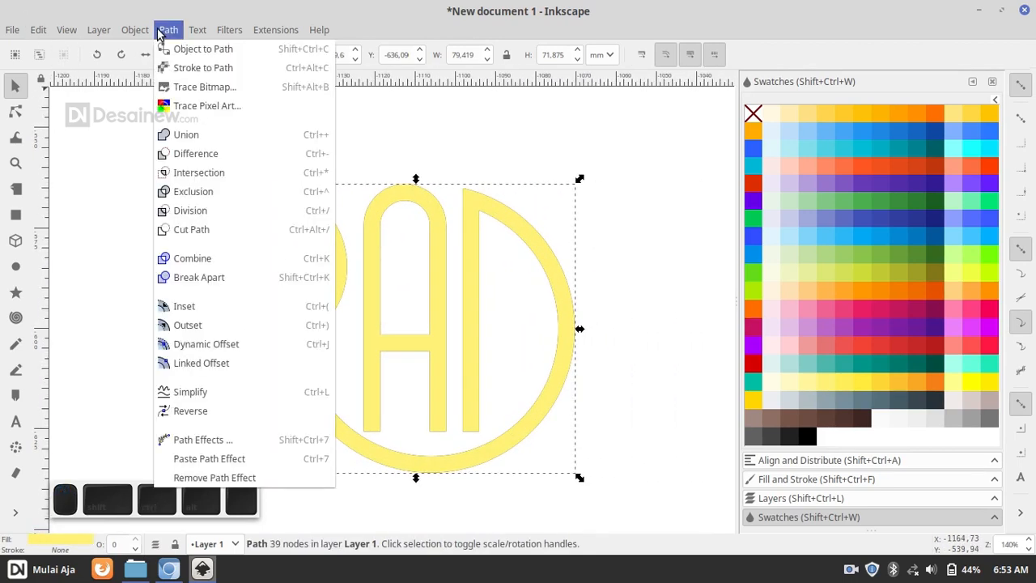
left_click(207, 344)
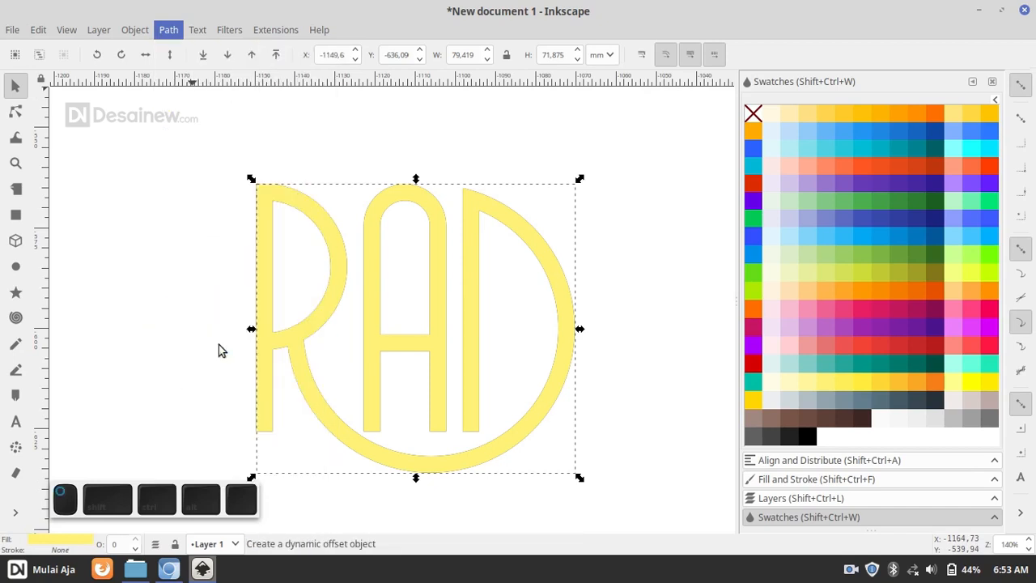
scroll(301, 213, "up", 2)
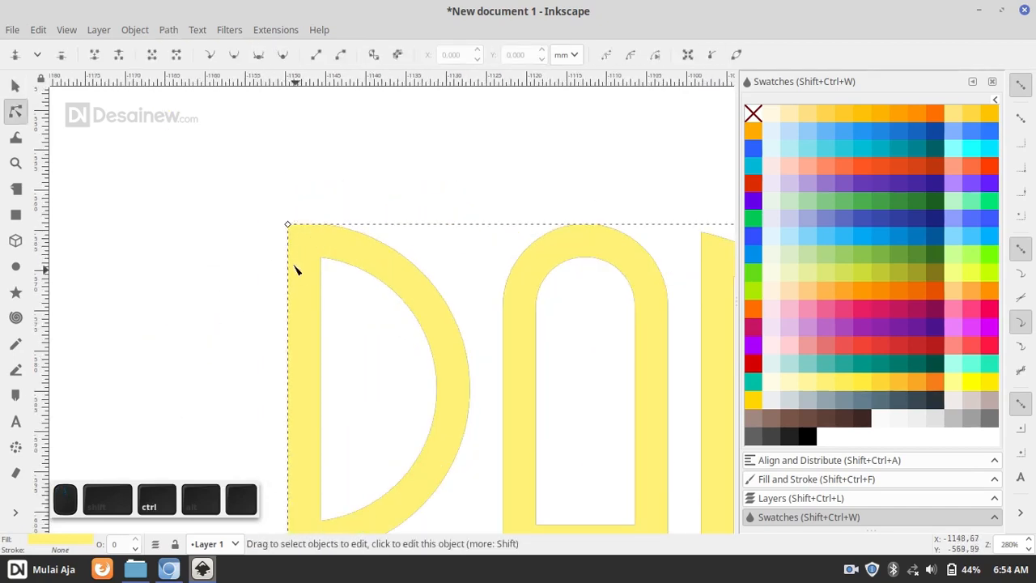
left_click_drag(293, 262, 268, 256)
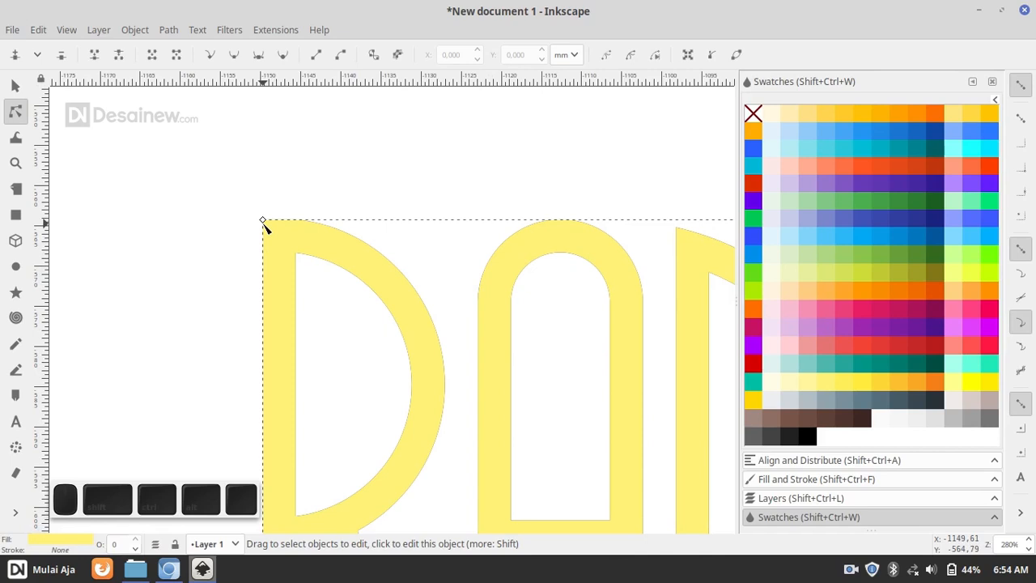
left_click_drag(257, 217, 247, 206)
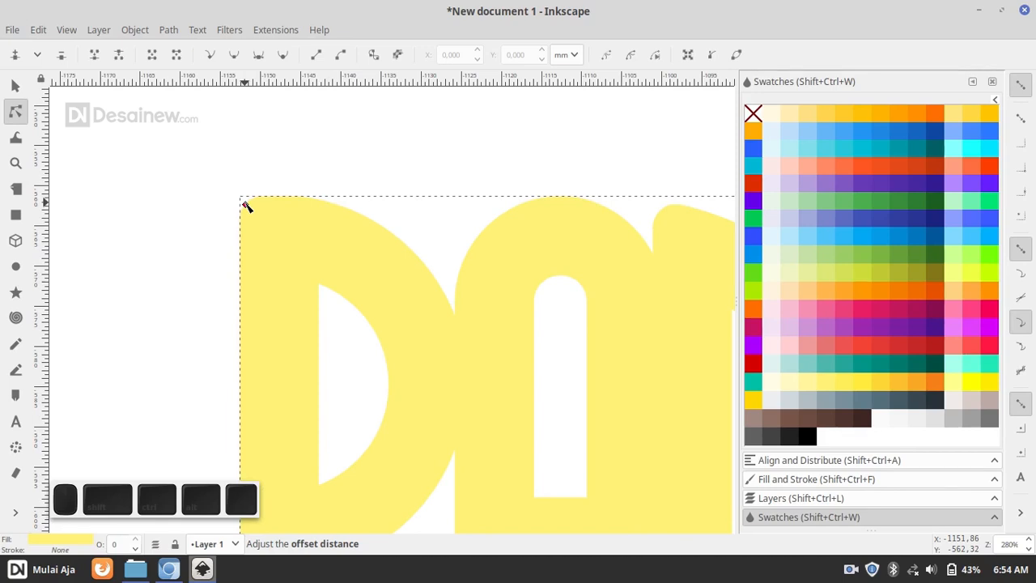
left_click_drag(244, 247, 241, 186)
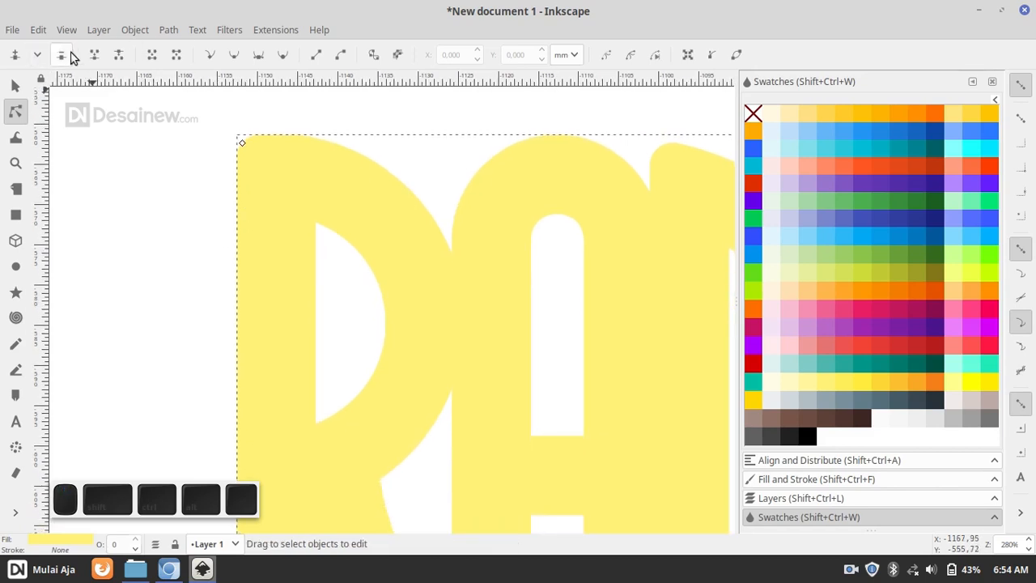
- Open the XML Editor for the yellow offset path and set its inkscape:radius attribute to 19
left_click(39, 31)
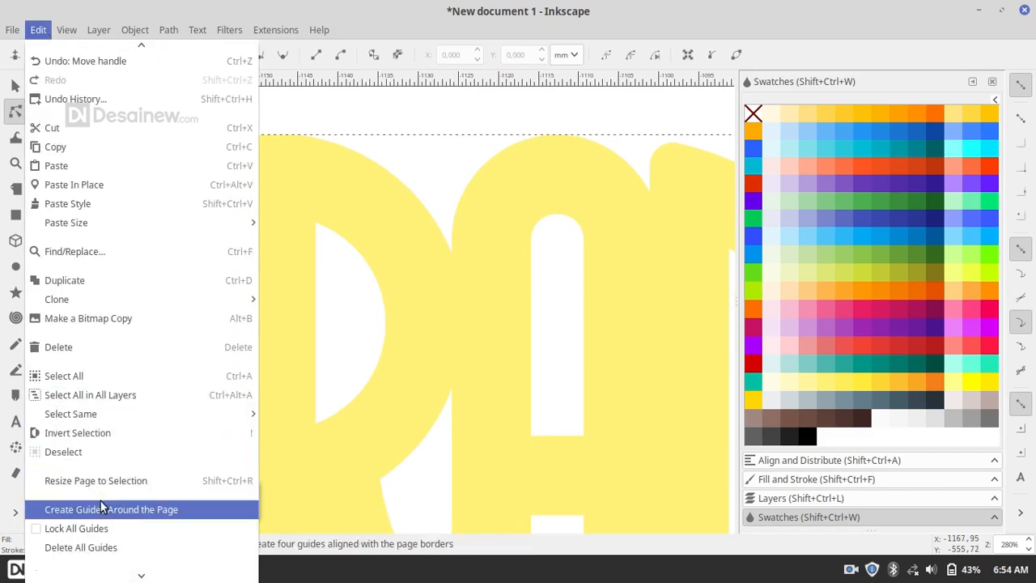
scroll(126, 506, "down", 1)
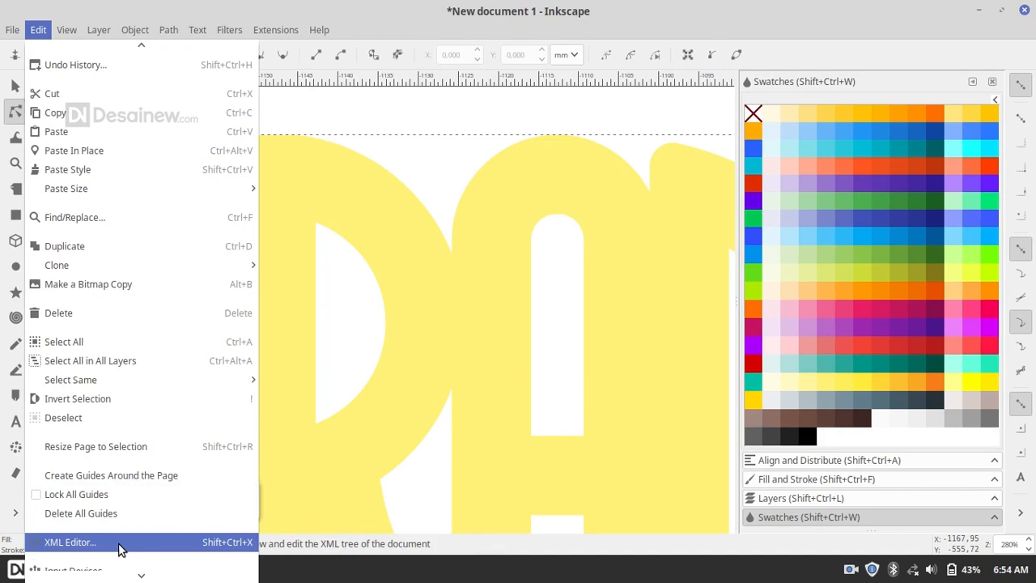
left_click(120, 550)
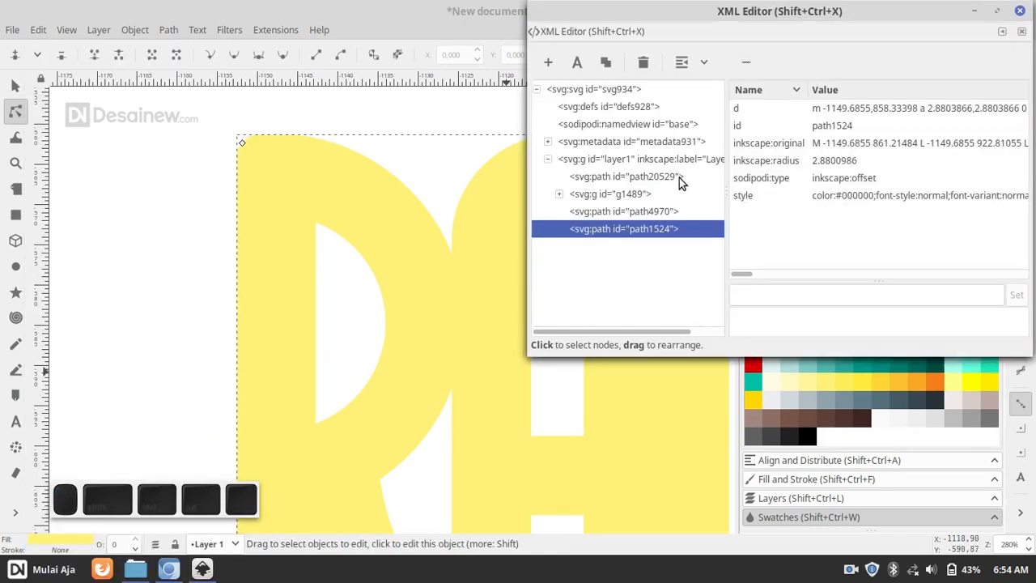
left_click(782, 162)
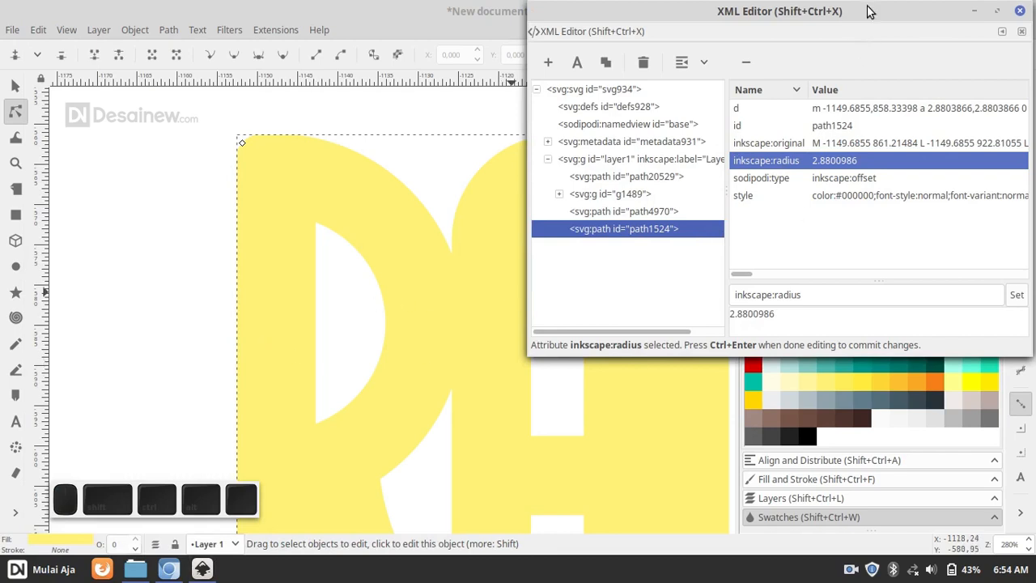
left_click_drag(848, 19, 824, 50)
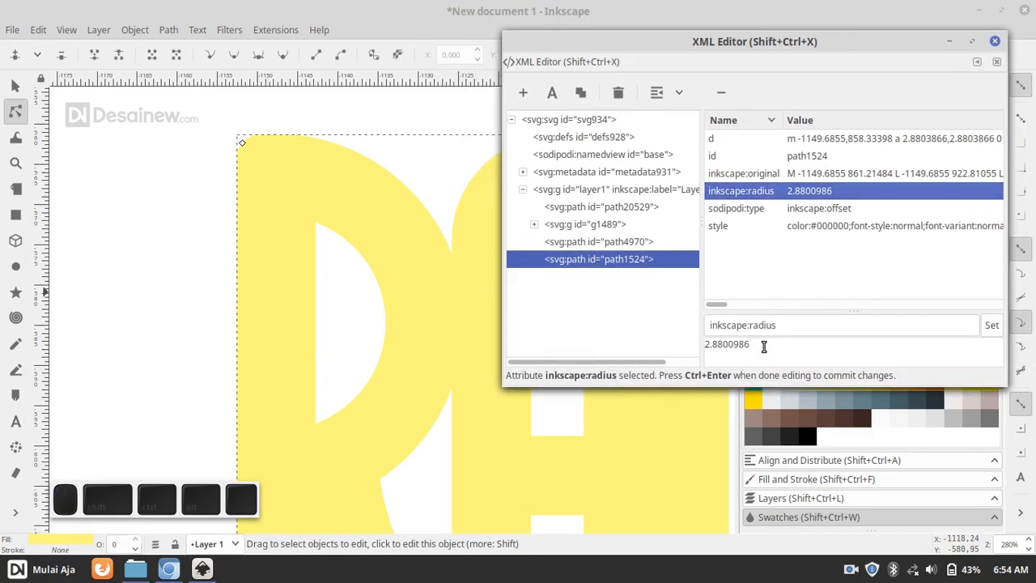
key("ctrl+a")
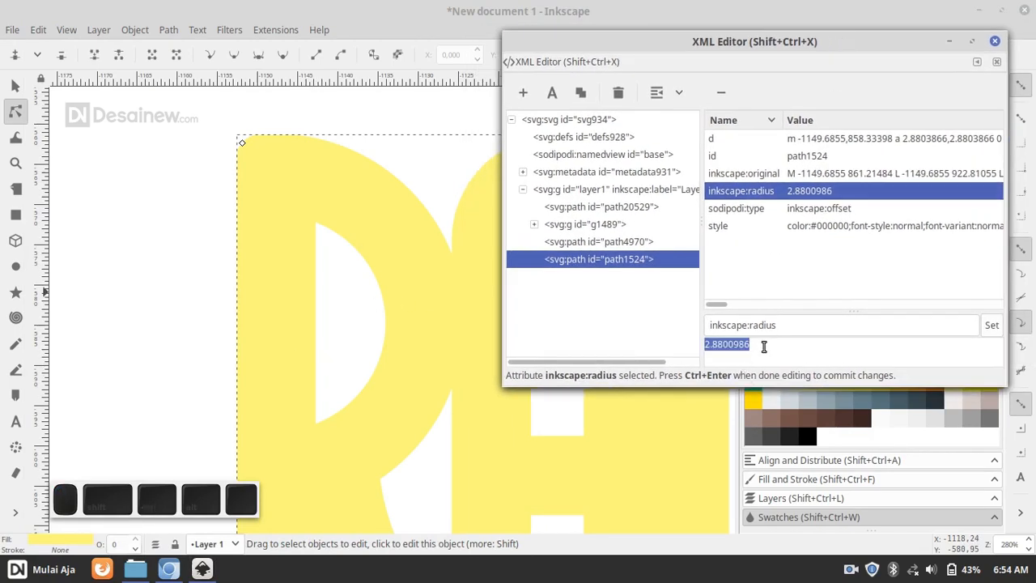
type("19")
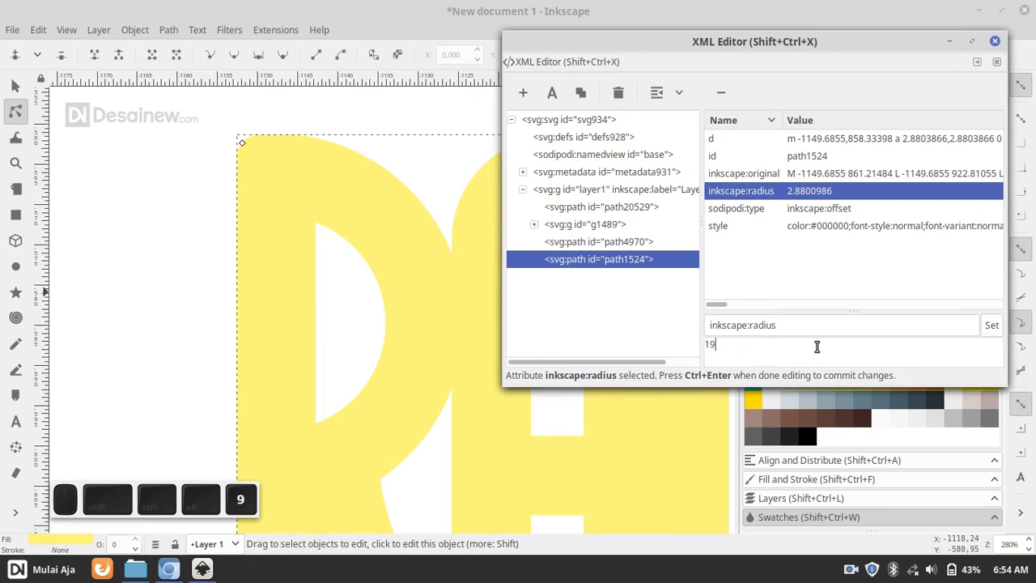
left_click(992, 324)
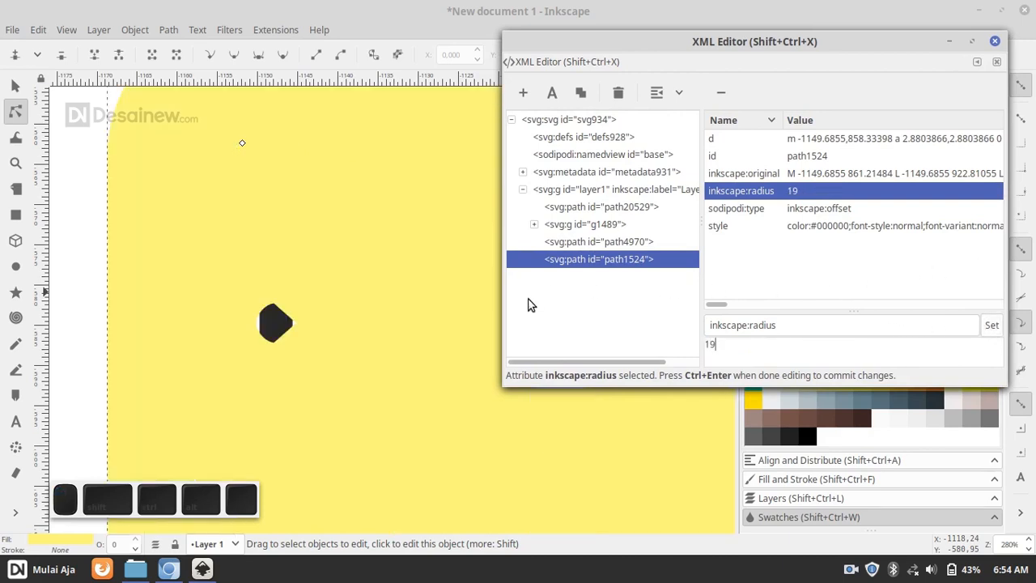
- Change the offset path's inkscape:radius attribute to 12 and apply it
scroll(292, 335, "down", 5)
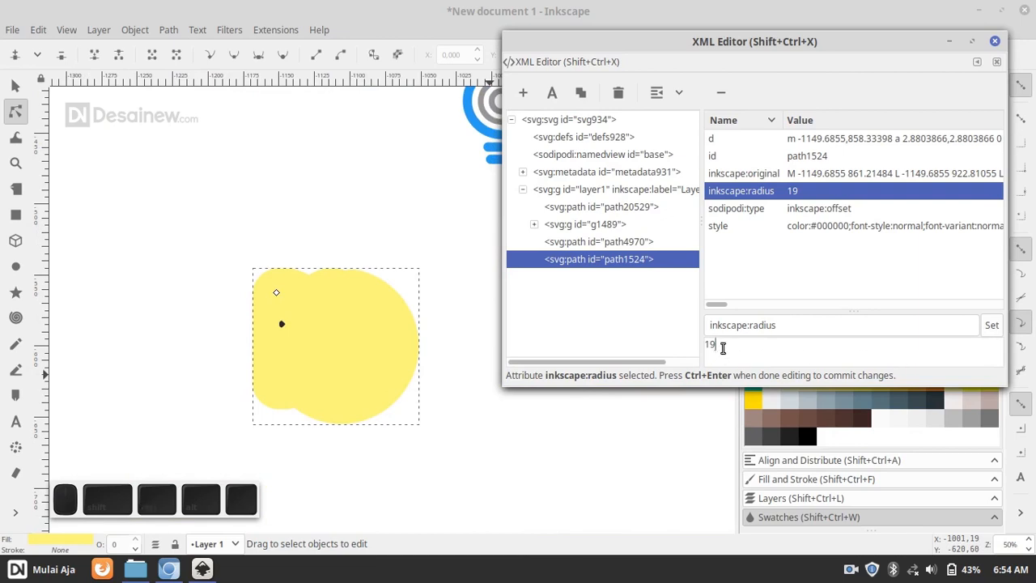
key("ctrl+a")
type("1")
left_click(992, 325)
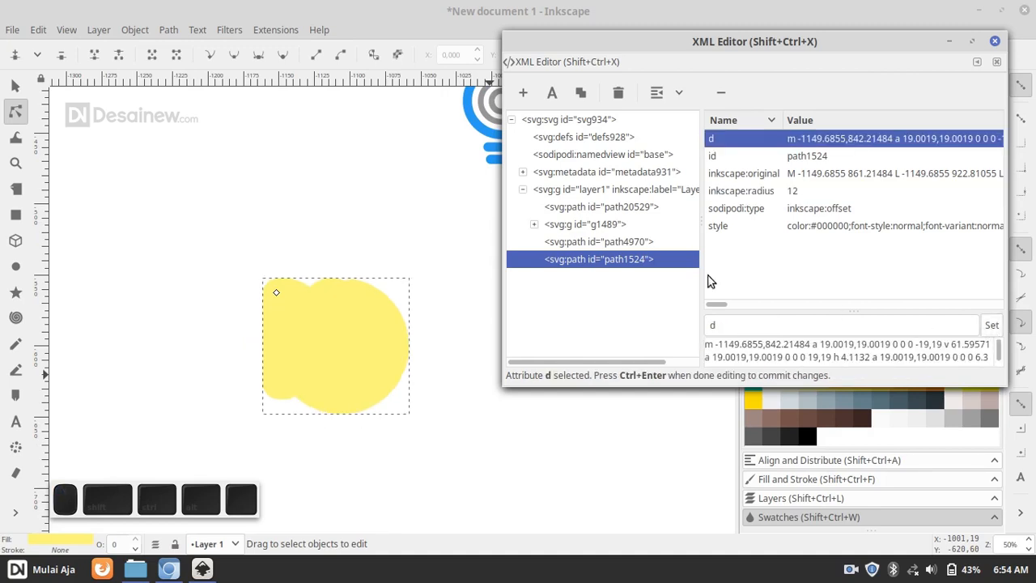
- Select the yellow offset shape and lower it to the bottom, behind the black RAD lettering
left_click(14, 85)
left_click(202, 54)
scroll(324, 380, "up", 1)
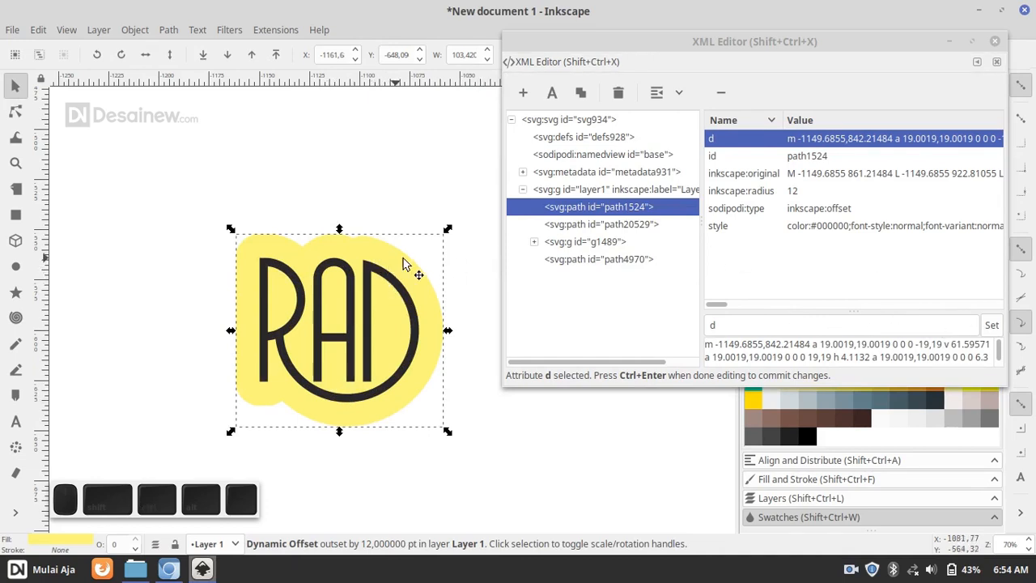
- Set the yellow offset path's inkscape:radius attribute to 8 and apply it
left_click(819, 211)
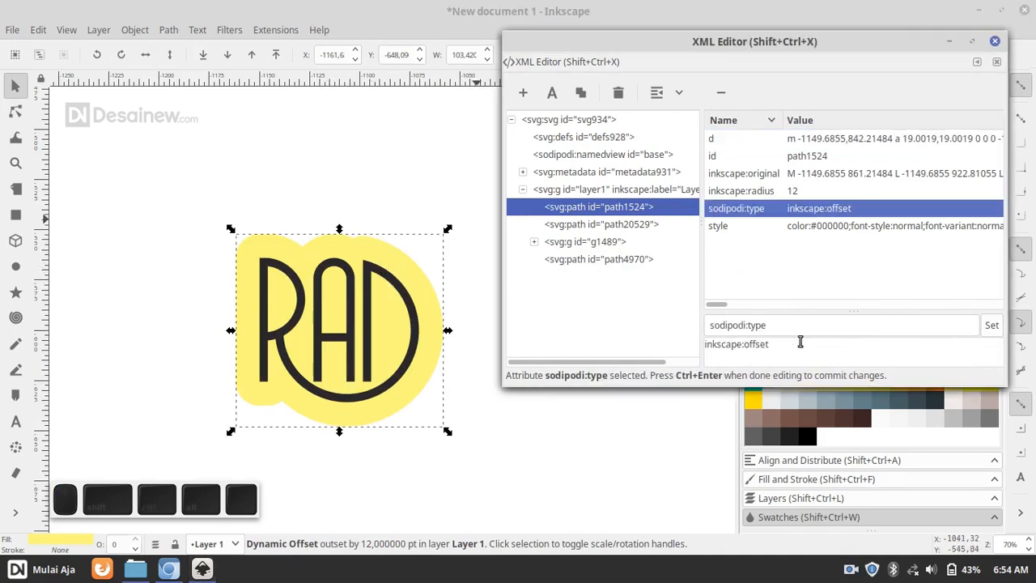
left_click(775, 193)
key("ctrl+a")
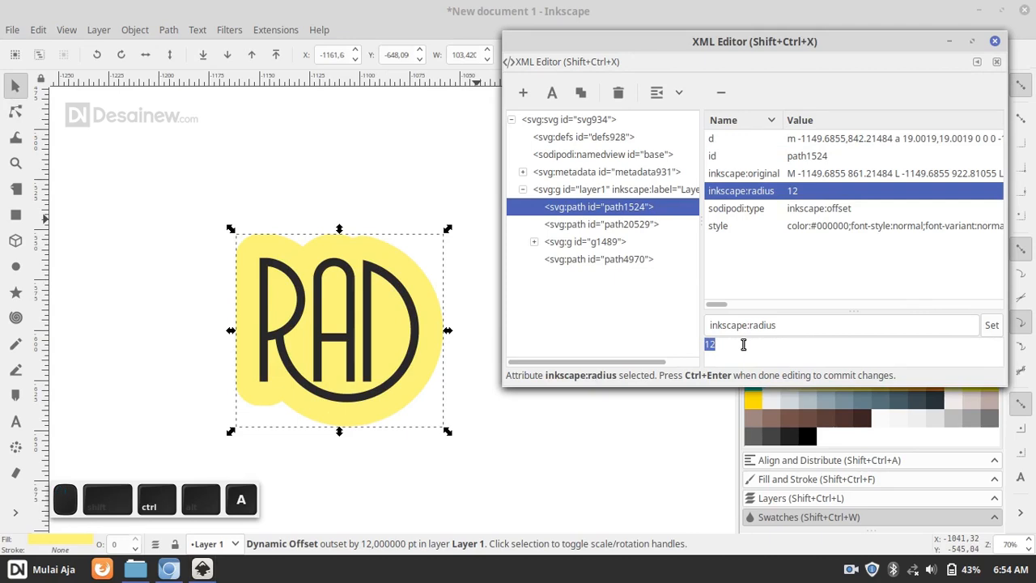
type("8")
left_click(992, 327)
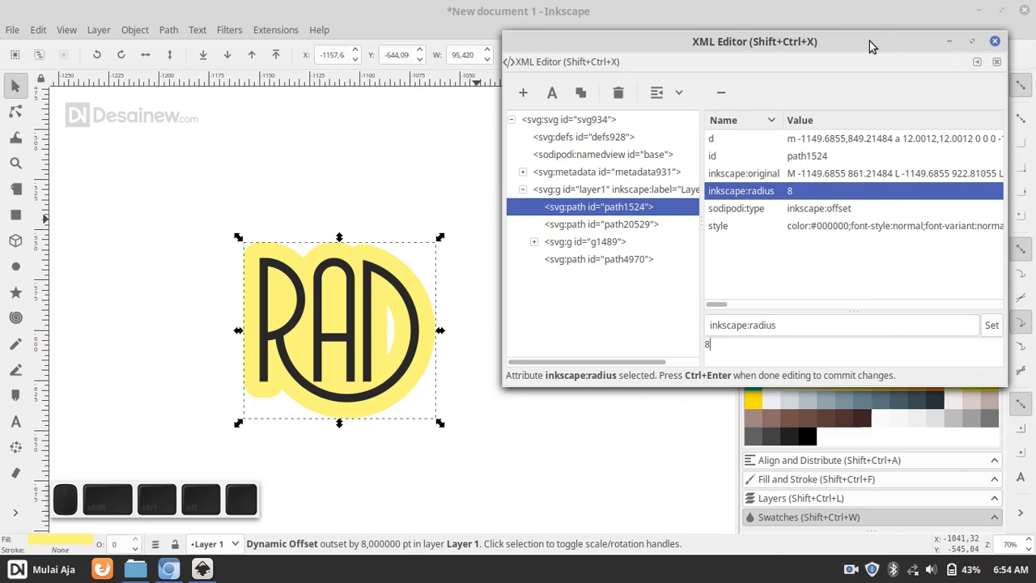
- Close the XML Editor and convert the yellow RAD offset object to a regular path
left_click(995, 41)
scroll(426, 283, "up", 2)
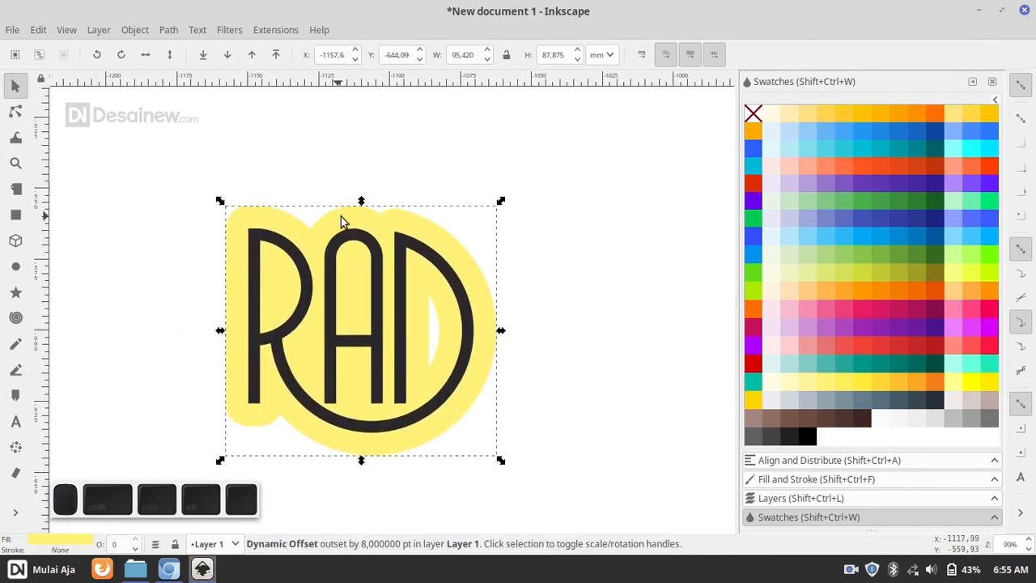
left_click_drag(341, 222, 446, 199)
key("ctrl+z")
scroll(170, 273, "down", 1)
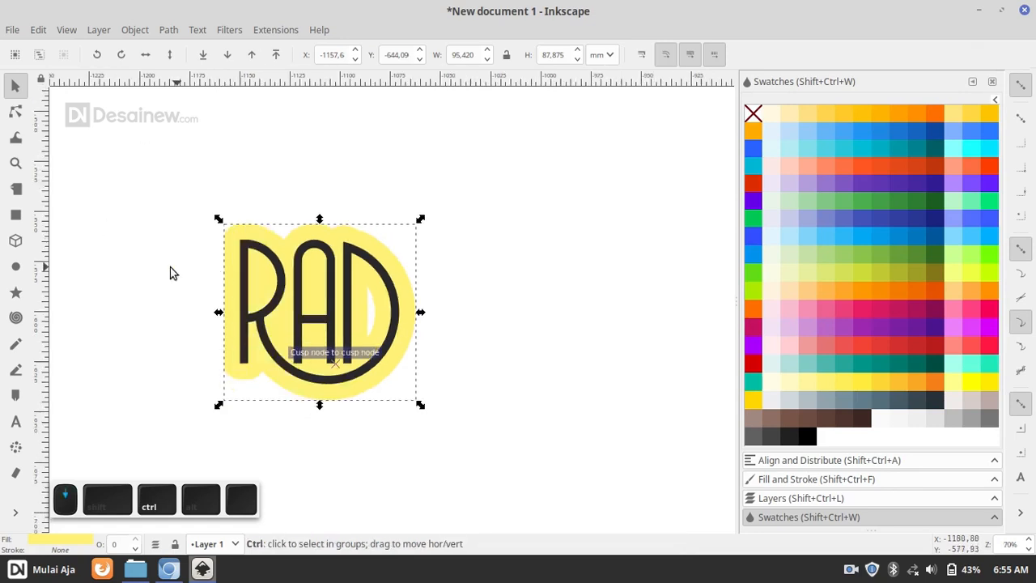
scroll(170, 273, "left", 2)
left_click(169, 30)
left_click(172, 46)
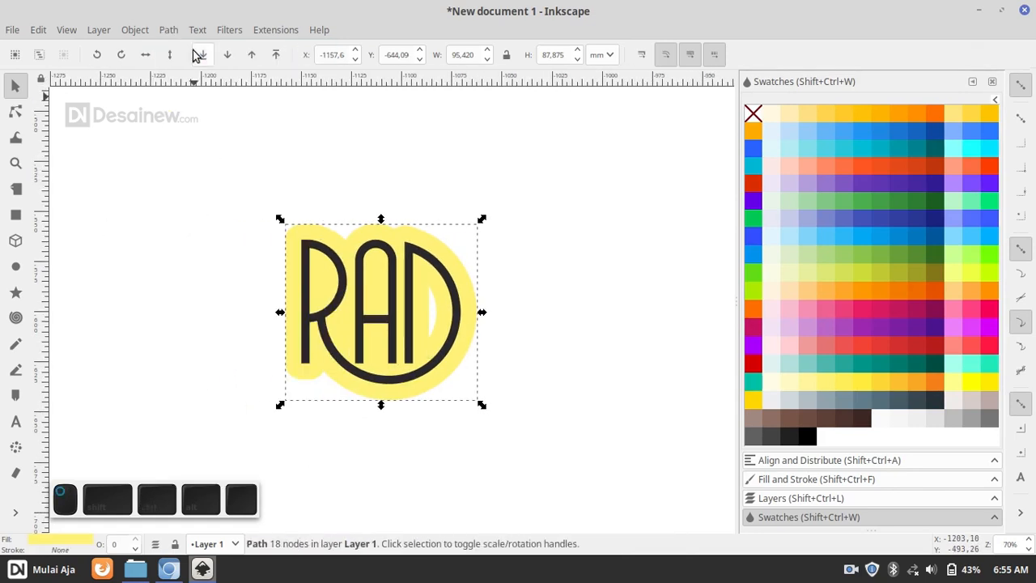
- Delete the nodes of the crescent-shaped gap inside the letter D on the yellow outline
left_click(17, 113)
scroll(421, 323, "up", 2)
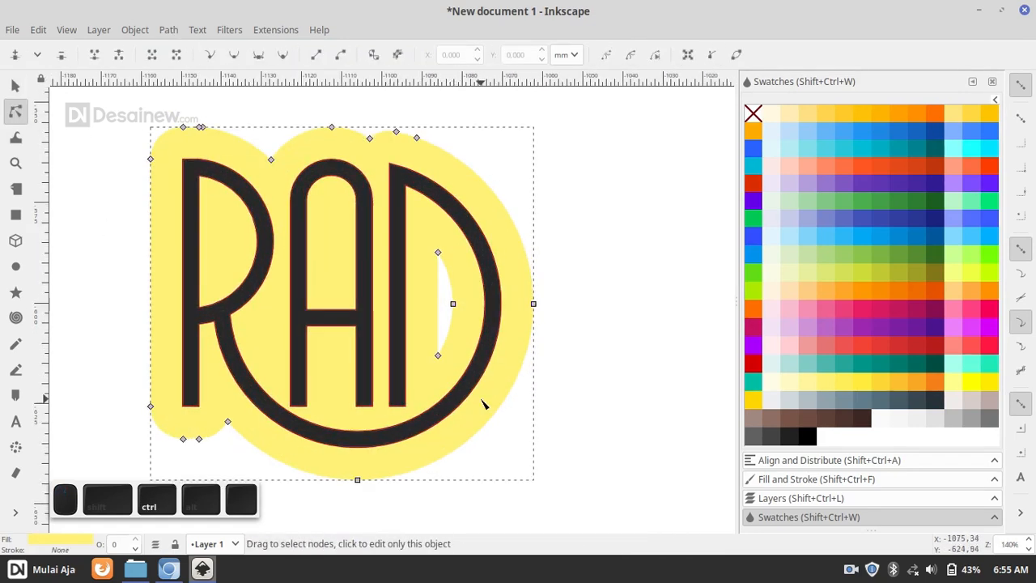
left_click_drag(491, 407, 383, 233)
key("Delete")
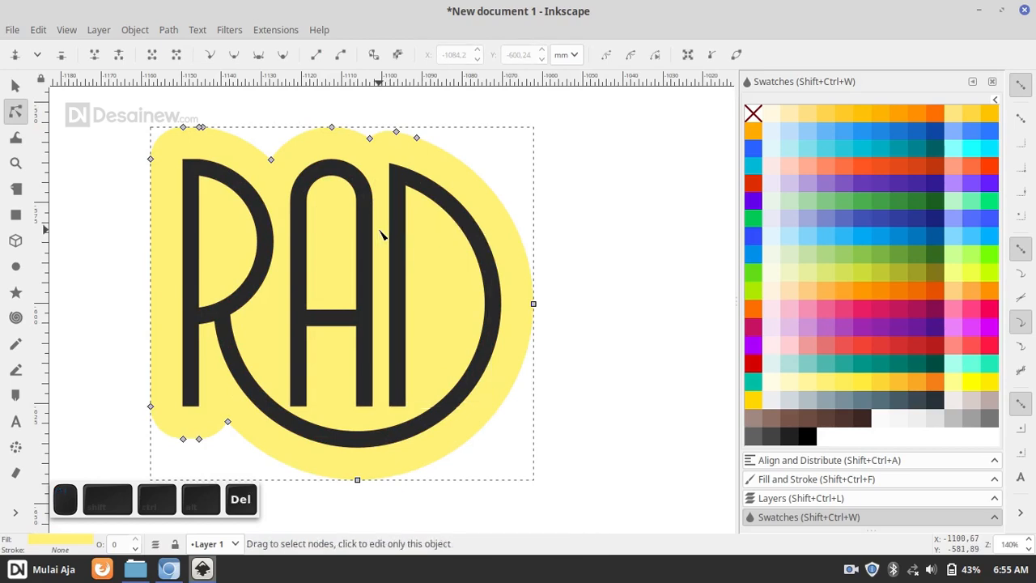
- Move the blue bulb logo with the @ symbol down beside the RAD logo
key("s")
scroll(425, 276, "down", 1)
left_click_drag(399, 279, 330, 303)
scroll(363, 302, "down", 2)
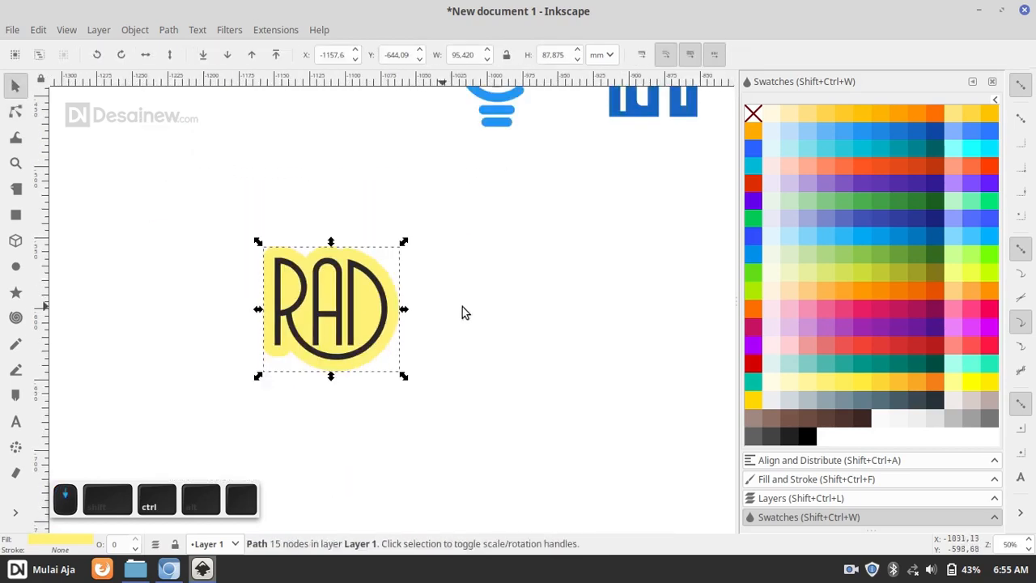
left_click(462, 307)
left_click_drag(388, 244, 320, 299)
left_click_drag(472, 222, 501, 243)
left_click_drag(545, 272, 414, 107)
left_click_drag(472, 266, 477, 229)
left_click_drag(476, 162, 494, 370)
left_click_drag(230, 224, 250, 192)
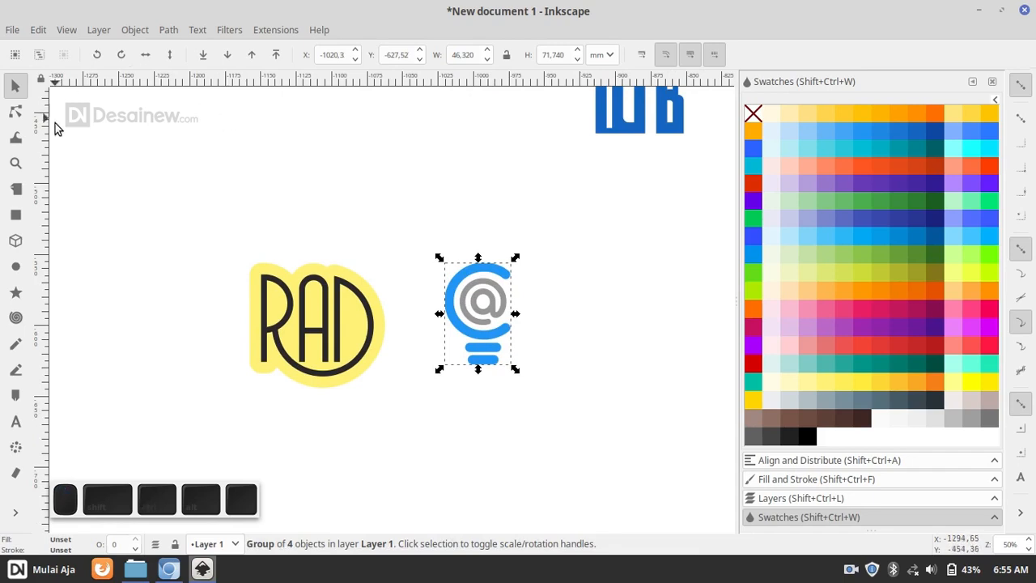
- Ungroup the bulb logo and union its four paths into a single shape
key("ctrl+shift+g")
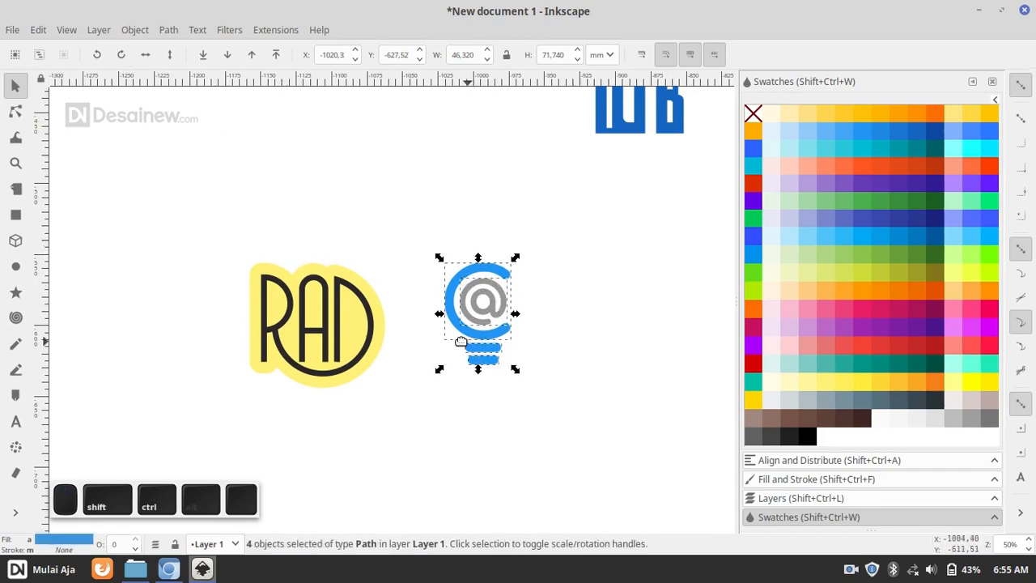
scroll(470, 339, "up", 2)
scroll(455, 349, "up", 1)
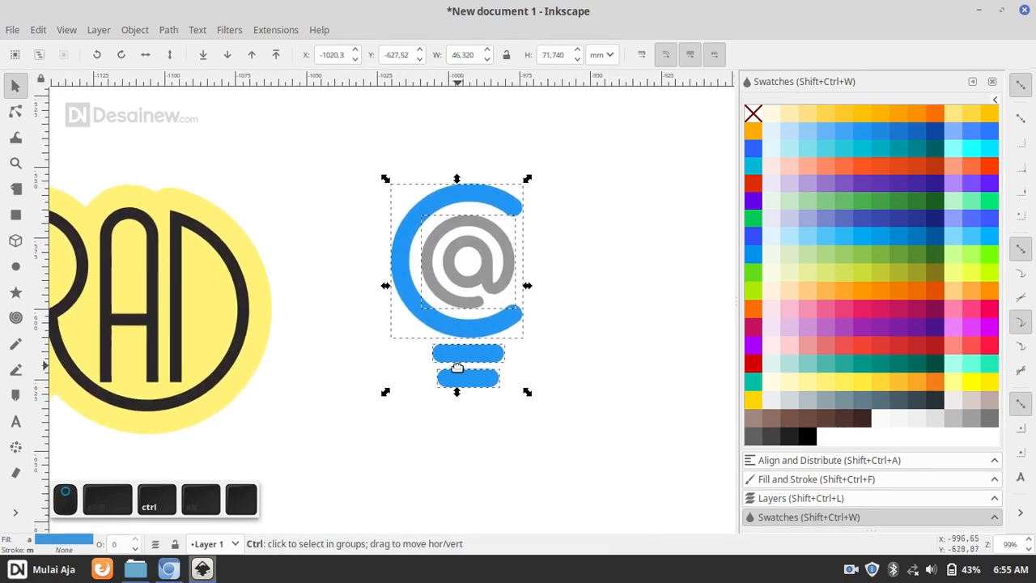
left_click(176, 35)
left_click(243, 137)
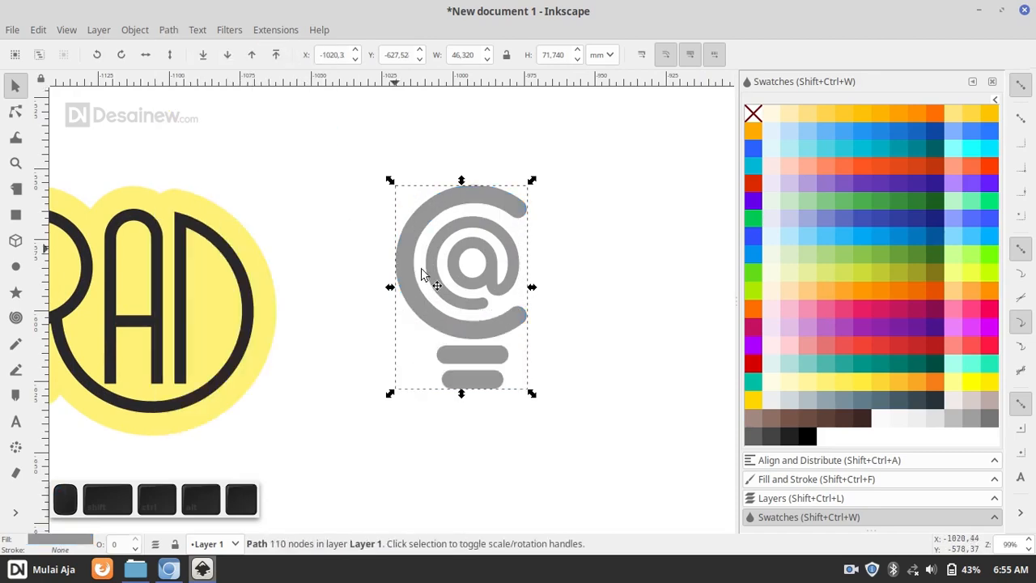
- Fill the bulb logo with the black sampled from the RAD lettering
scroll(413, 288, "down", 1)
key("d")
scroll(278, 282, "up", 3)
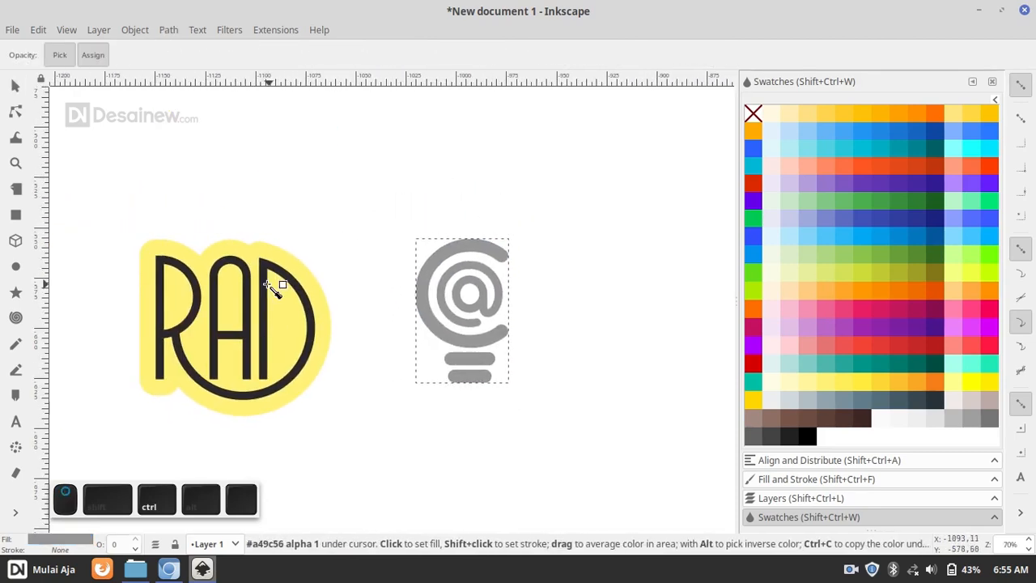
scroll(255, 256, "down", 4)
scroll(387, 323, "up", 4)
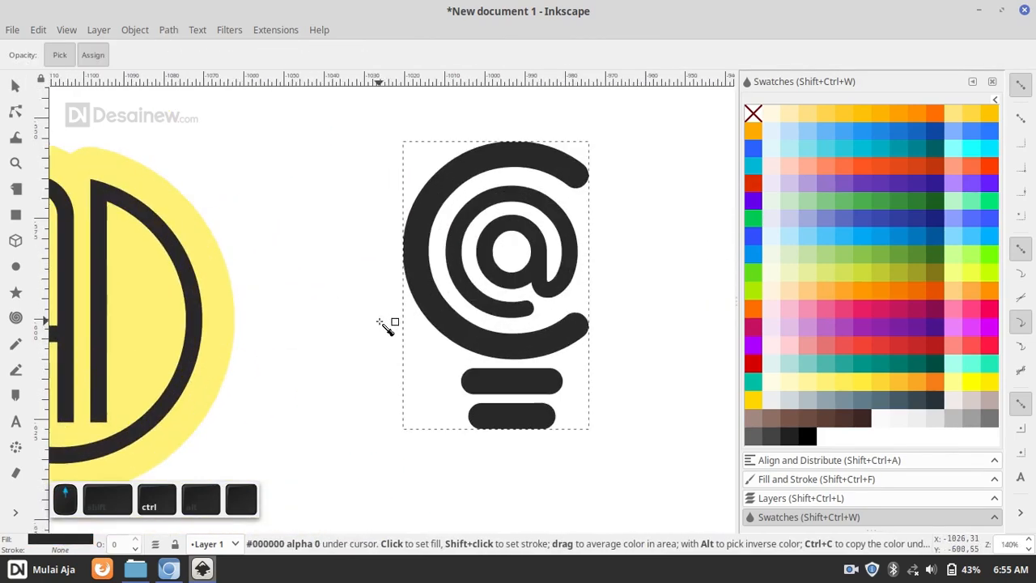
scroll(348, 356, "down", 1)
scroll(356, 342, "up", 1)
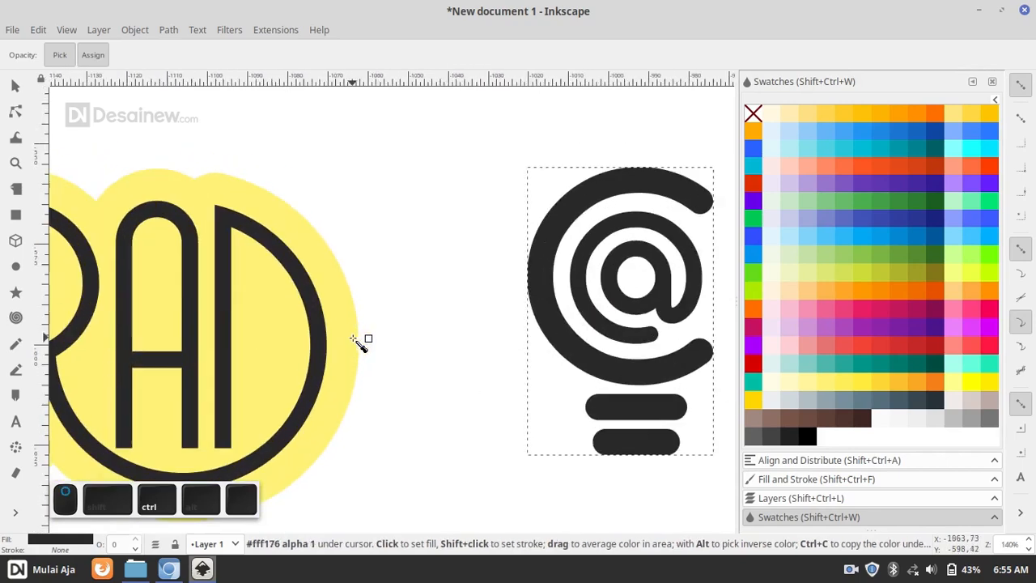
- Duplicate the bulb logo and fill the copy with the yellow sampled from the RAD outline
key("s")
scroll(369, 308, "down", 1)
key("ctrl+d")
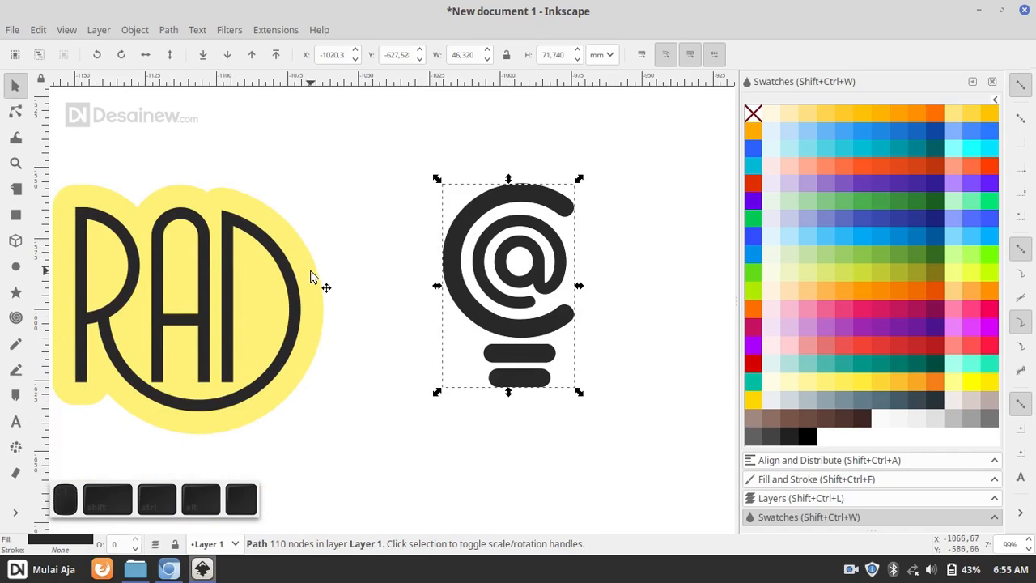
key("d")
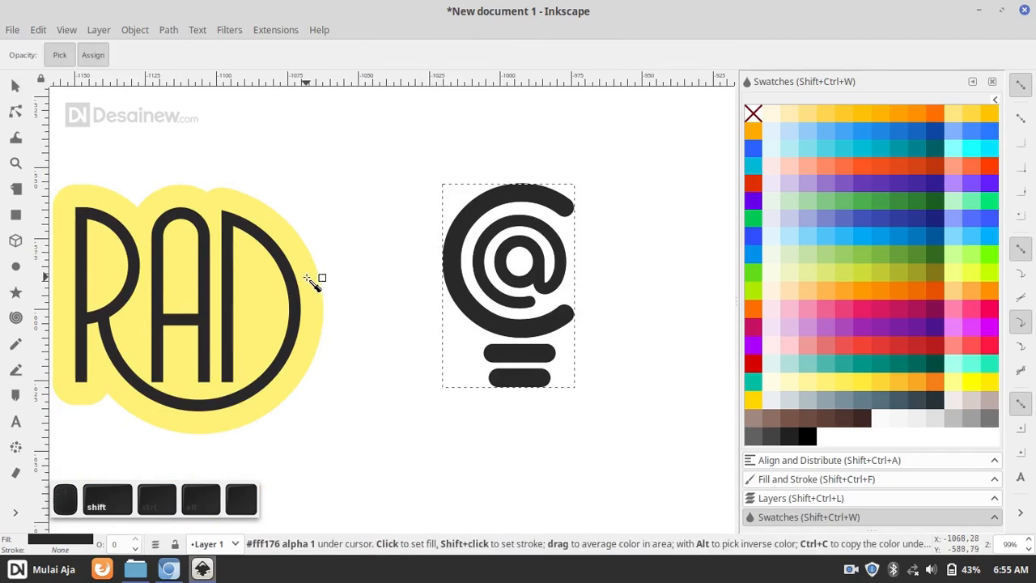
left_click(308, 279)
key("d")
- Apply Dynamic Offset to the yellow bulb copy and set its inkscape:radius attribute to 8 in the XML Editor
left_click(168, 30)
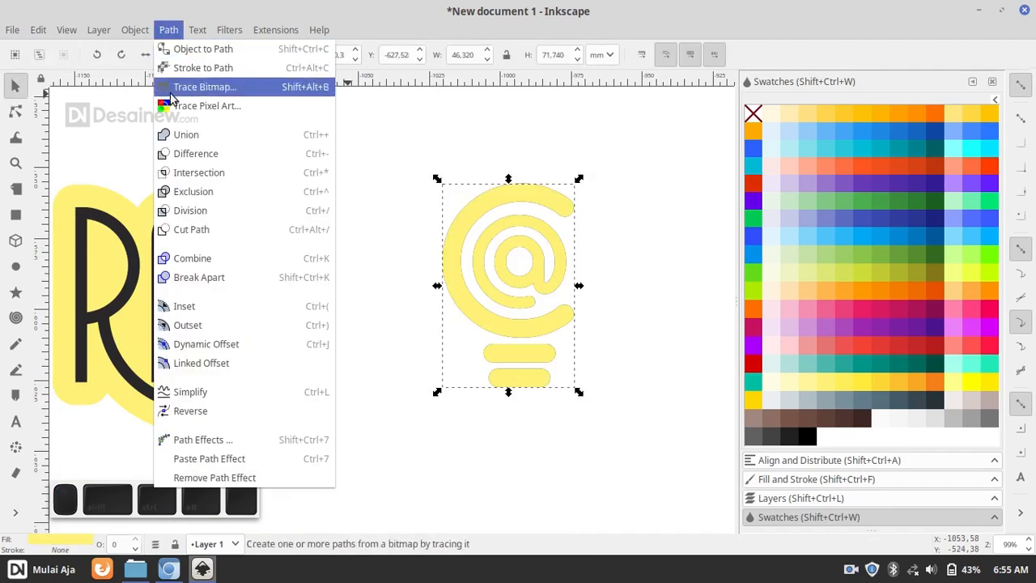
left_click(217, 344)
left_click(36, 31)
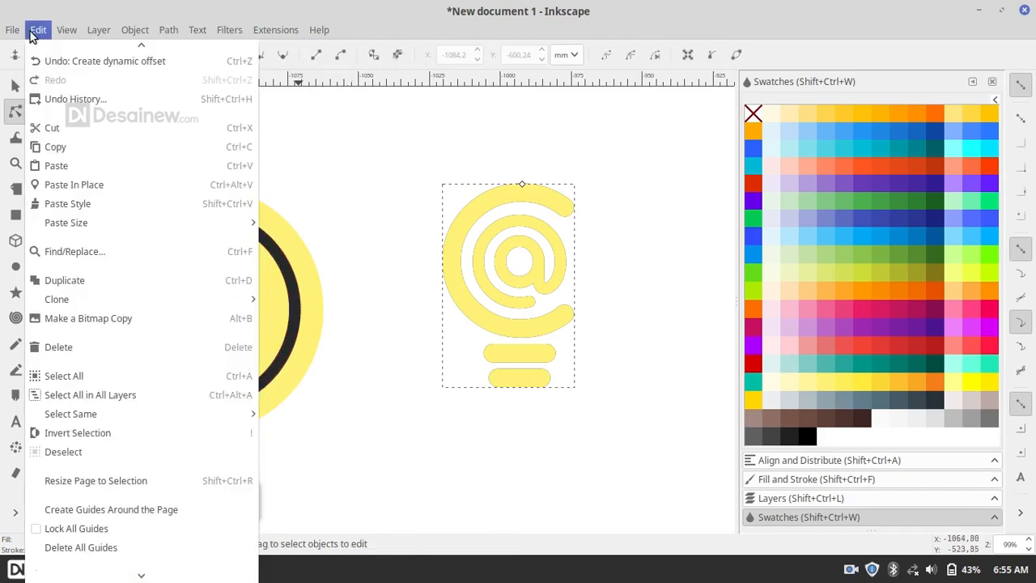
scroll(134, 511, "down", 3)
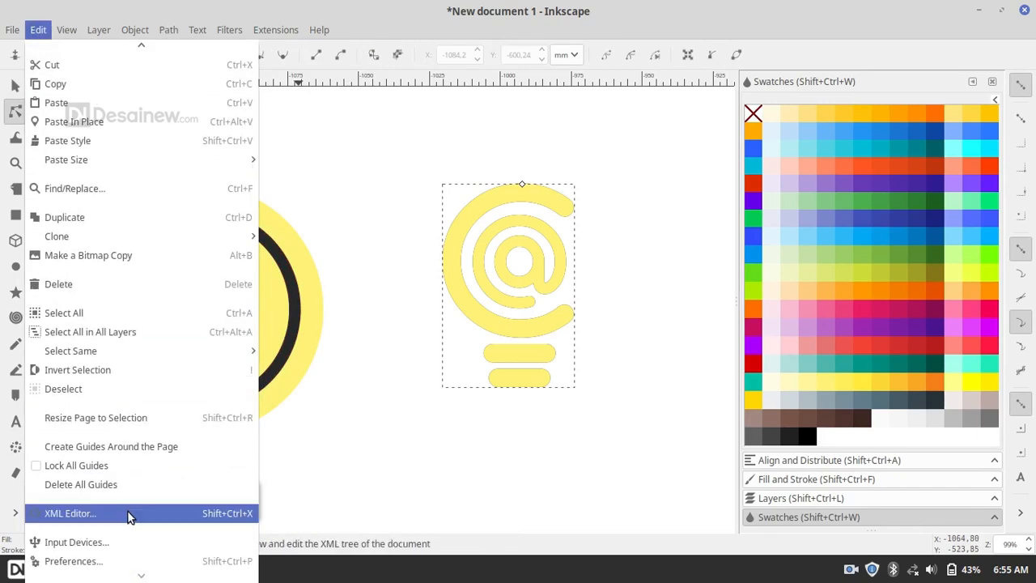
left_click(132, 517)
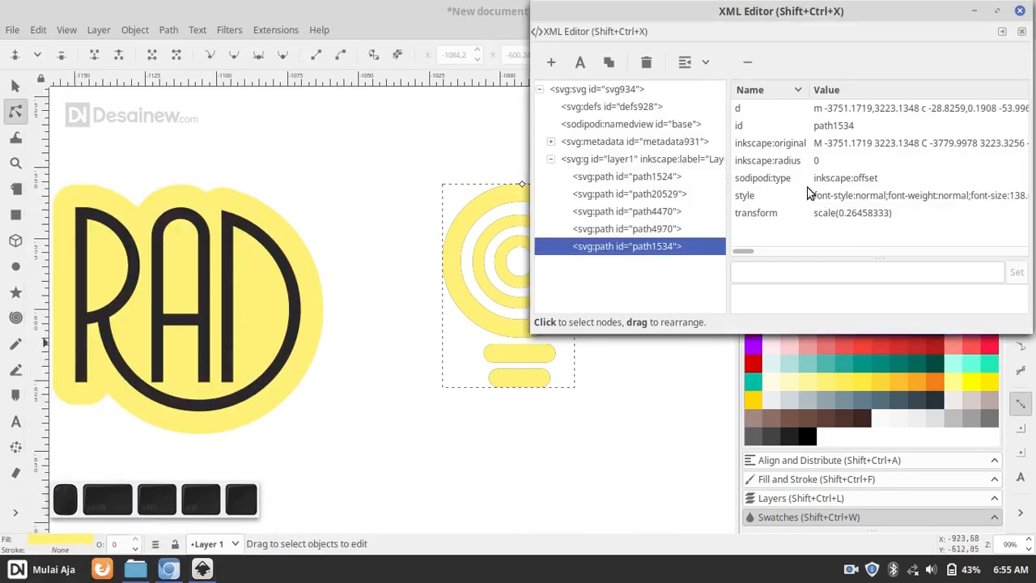
left_click(791, 162)
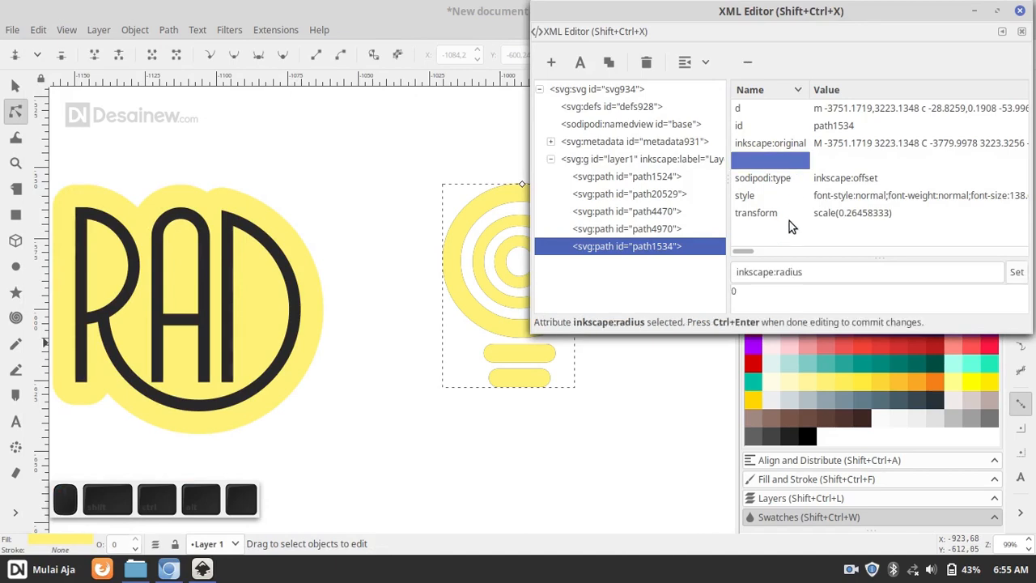
key("ctrl+a")
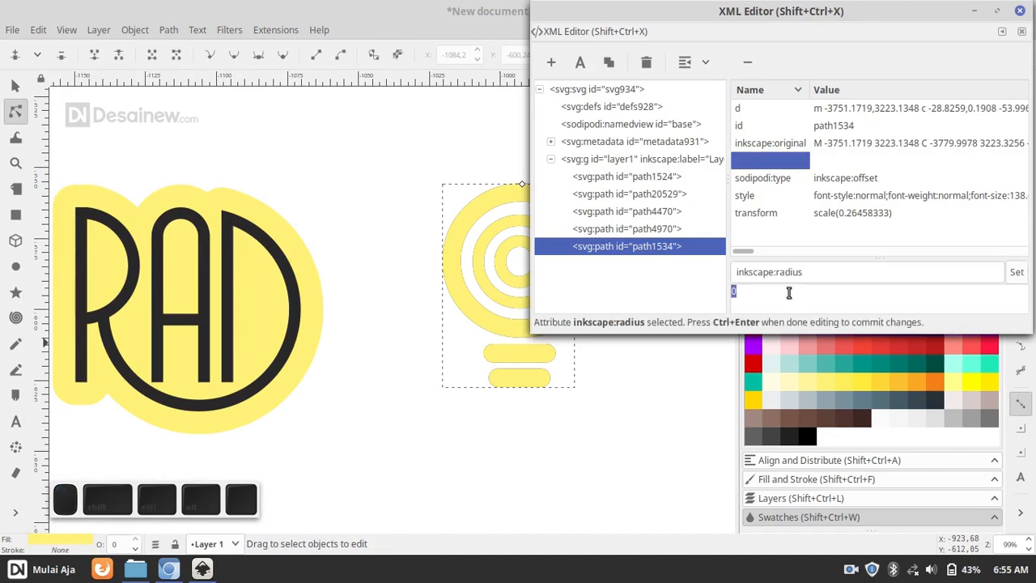
type("8")
left_click(1017, 272)
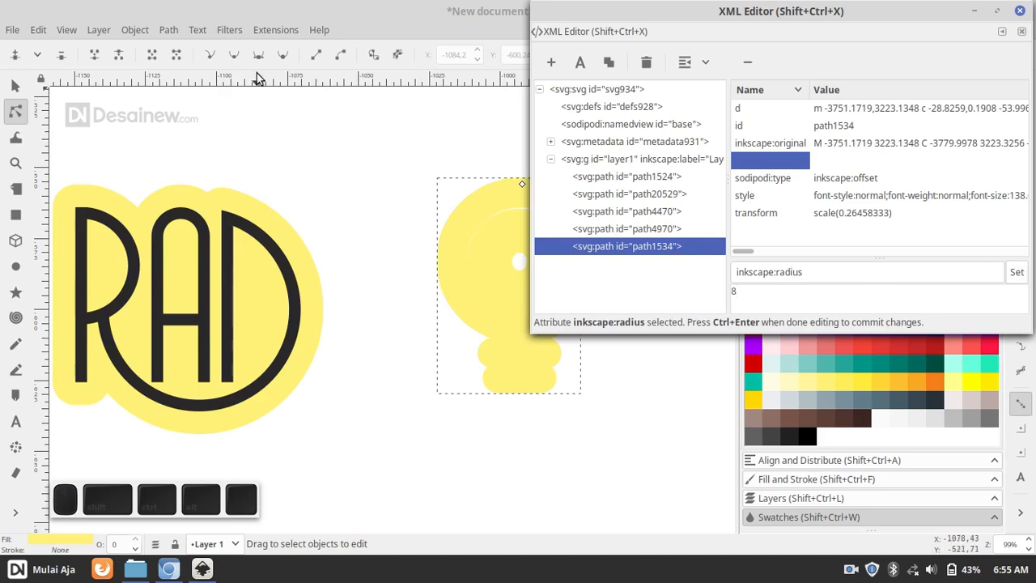
- Lower the yellow bulb offset to the bottom of the stack and set its inkscape:radius attribute to 12
key("s")
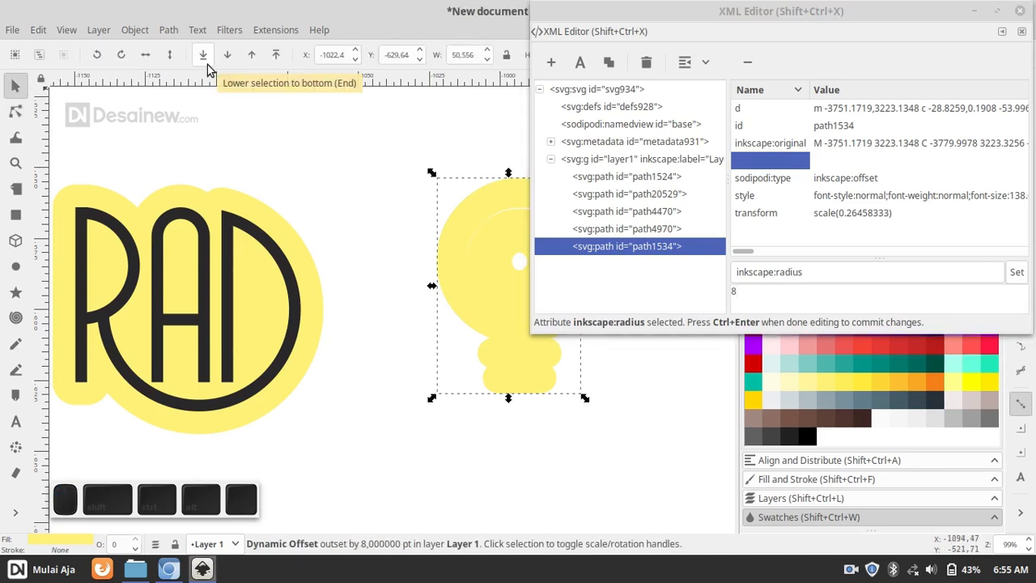
left_click(207, 63)
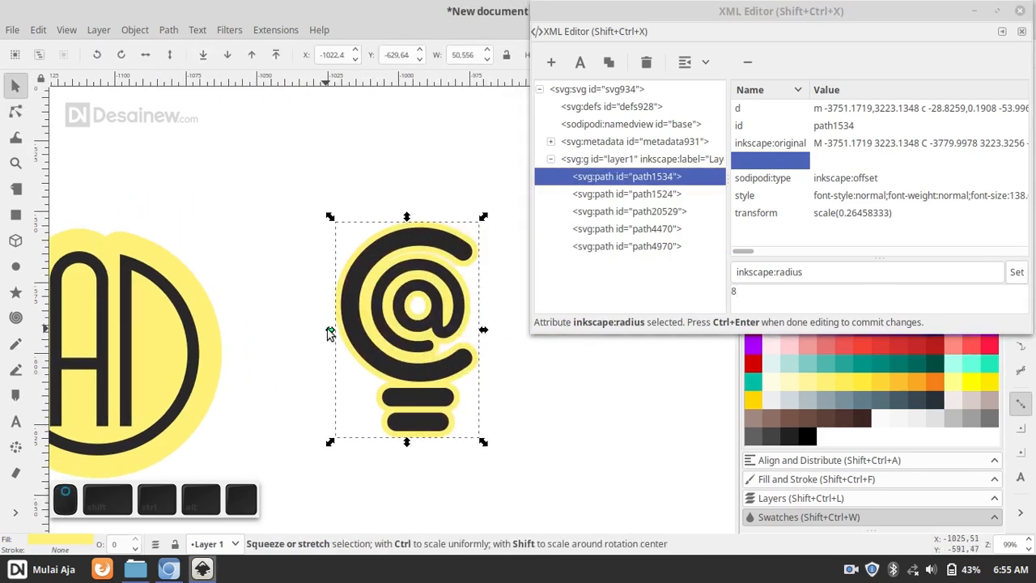
double_click(756, 294)
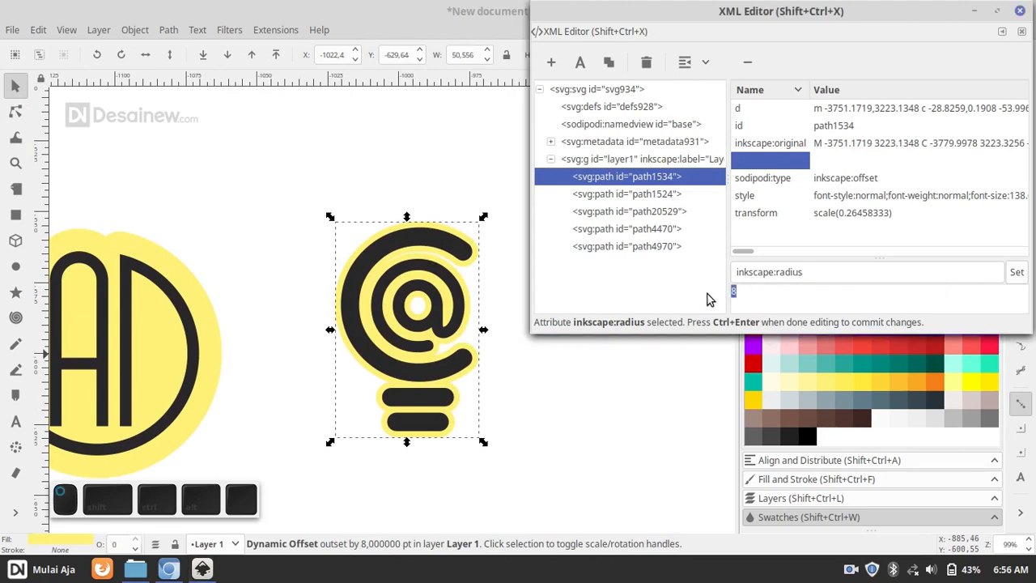
type("12")
left_click(1017, 273)
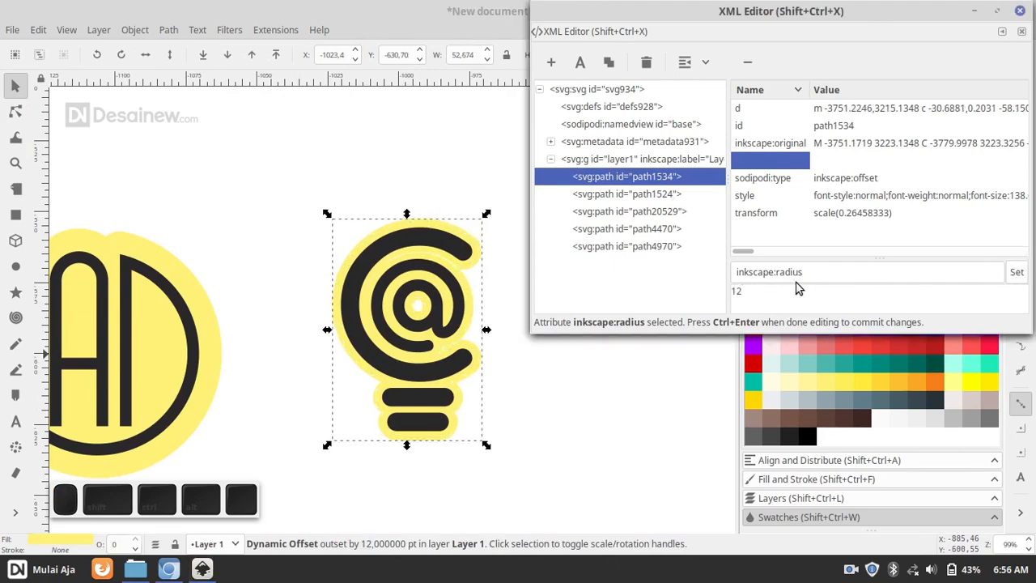
- Set the bulb offset's inkscape:radius attribute to 19 and apply it
left_click_drag(769, 286, 690, 287)
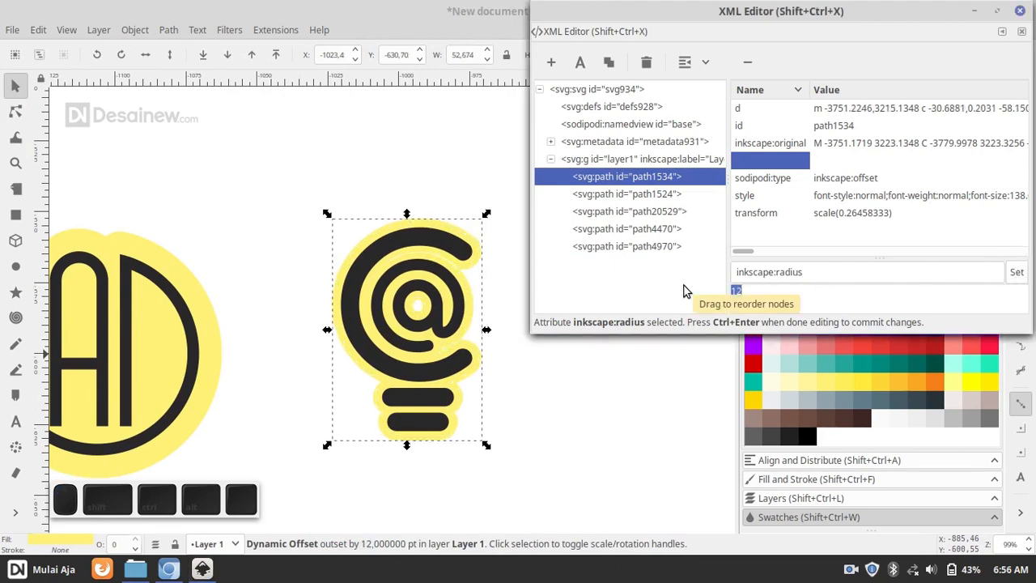
type("1")
left_click(1020, 273)
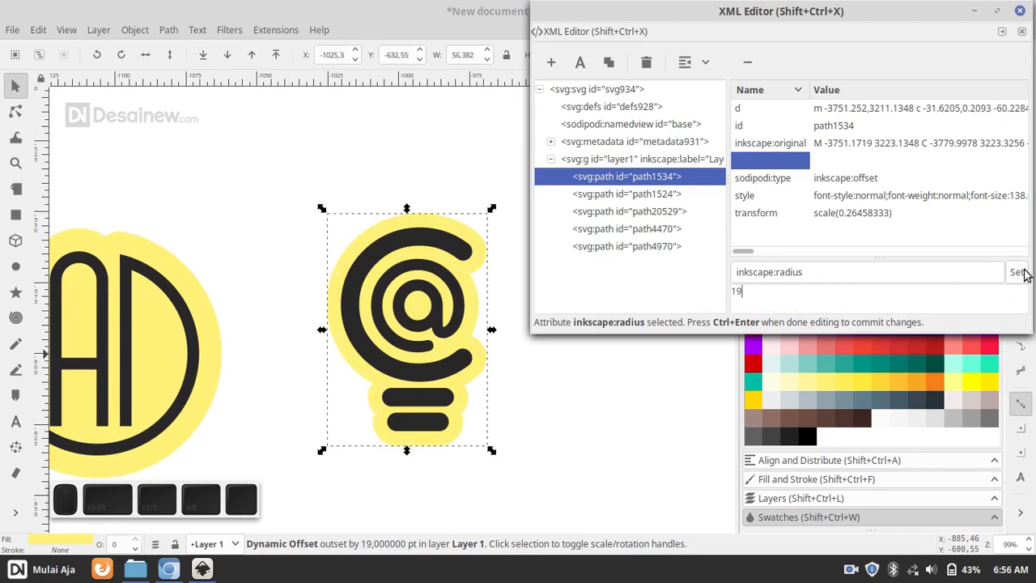
- Set the bulb offset's inkscape:radius attribute to 24, apply it, and close the XML Editor
left_click_drag(757, 287, 704, 292)
type("24")
left_click(1018, 273)
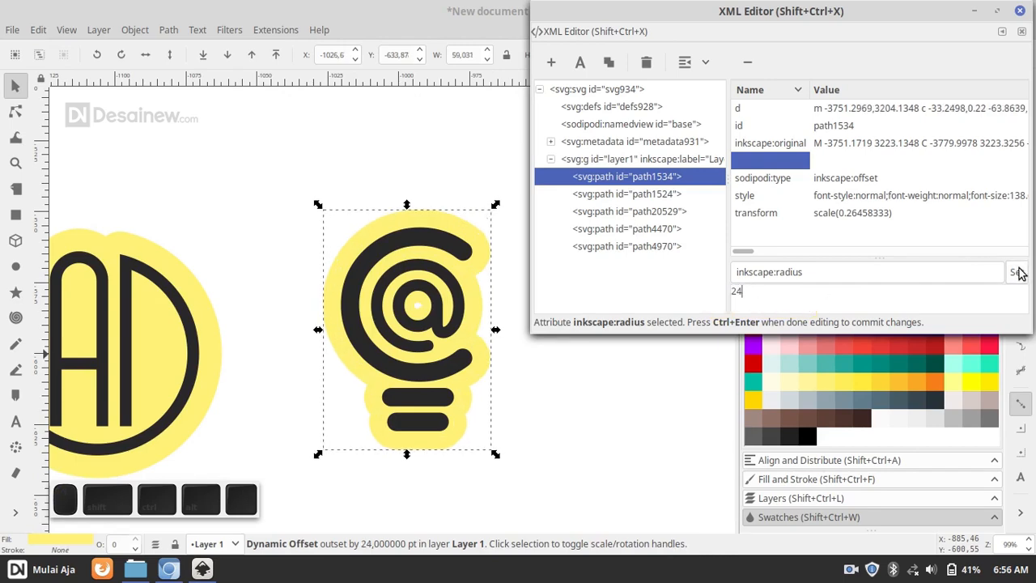
left_click(1020, 11)
- Move the blue building-shaped letter logo down into line with the bulb logo, leaving space between them
scroll(432, 324, "down", 3)
left_click(488, 188)
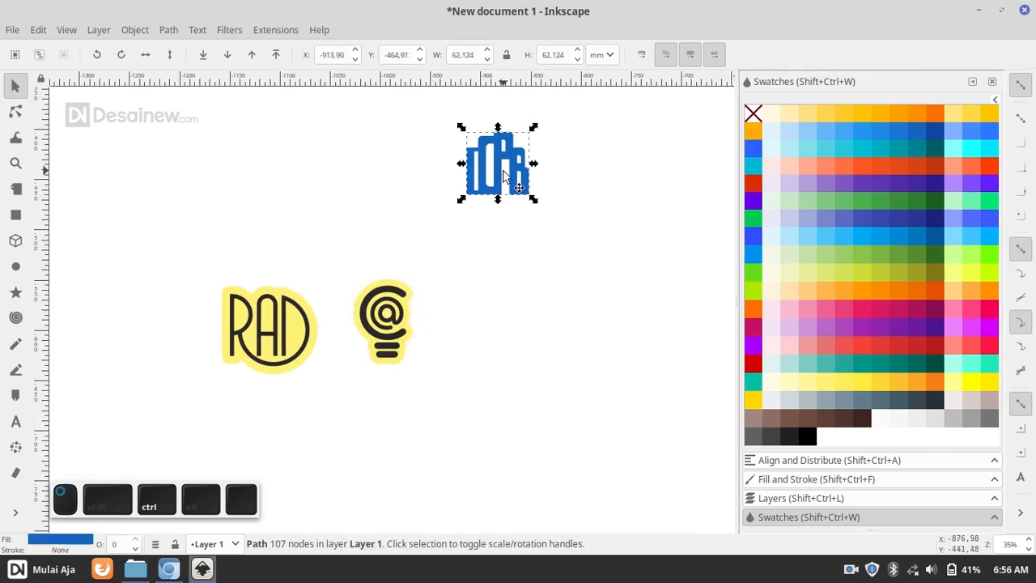
left_click_drag(506, 192, 505, 321)
scroll(512, 348, "up", 2)
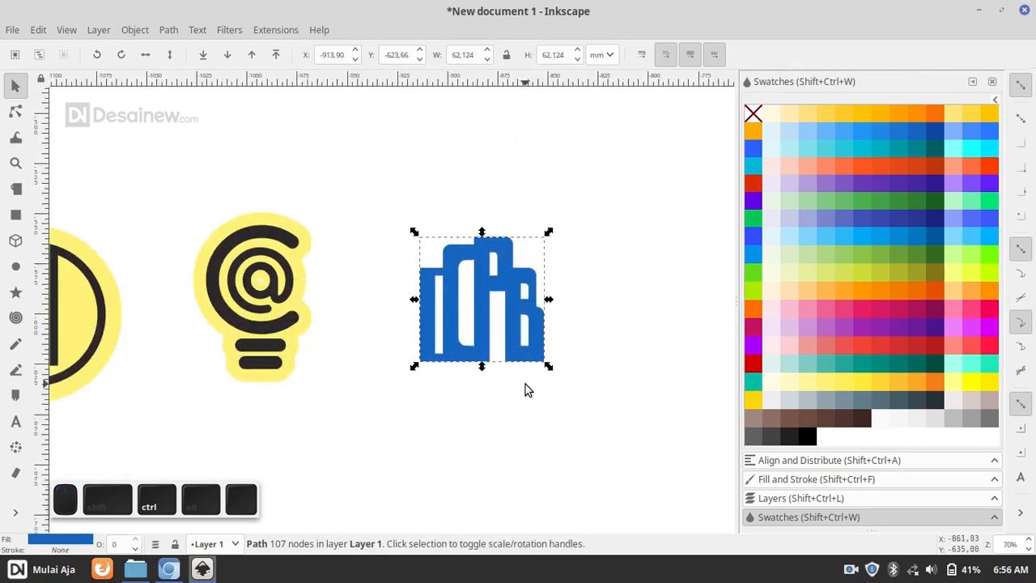
left_click_drag(531, 316, 555, 303)
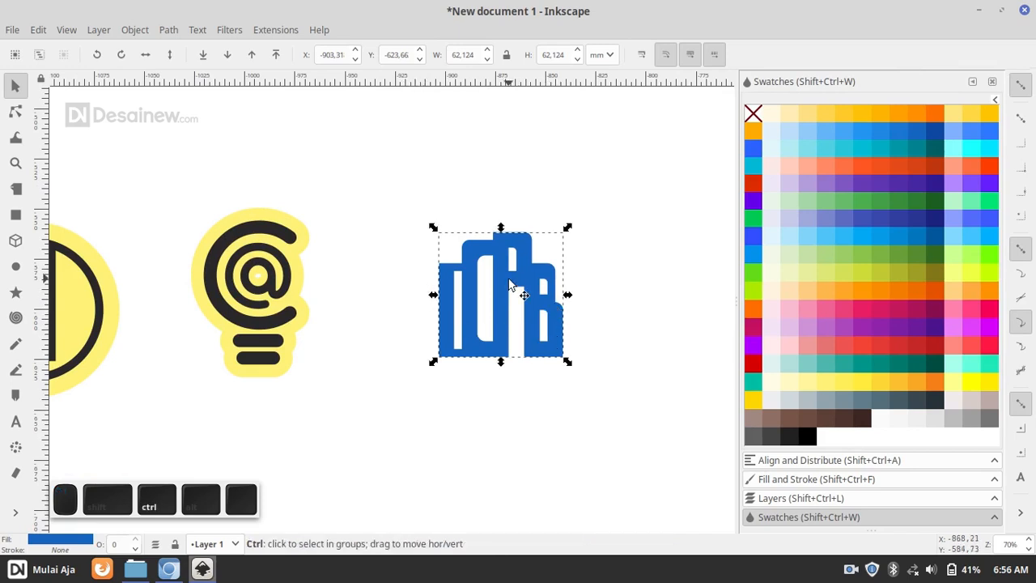
- Duplicate the blue letter logo and fill the copy with the yellow sampled from the bulb's outline
key("ctrl+d")
scroll(285, 287, "up", 2)
key("d")
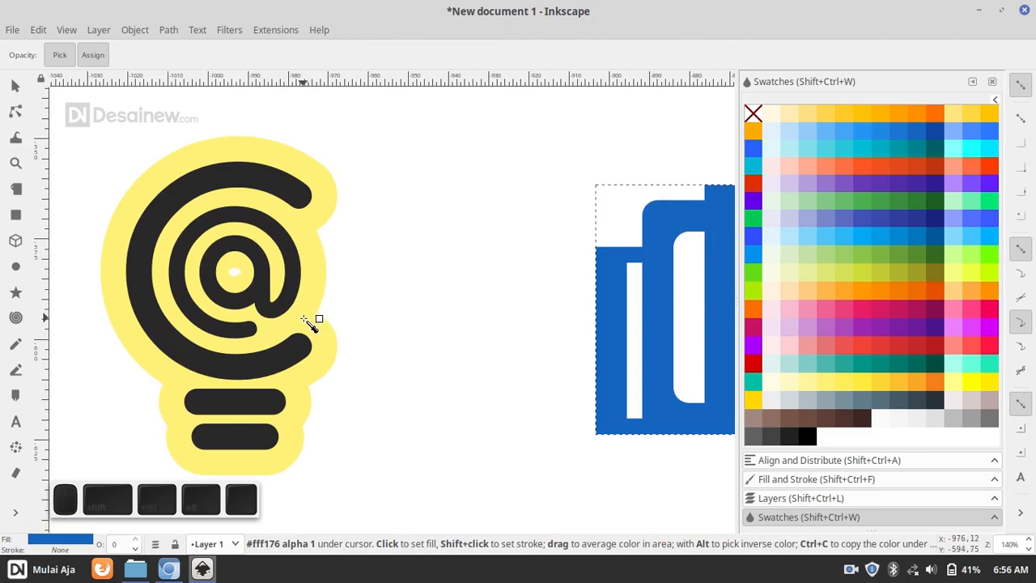
left_click(304, 319)
left_click_drag(468, 337, 416, 345)
key("d")
- Apply Dynamic Offset to the yellow copy of the building-shaped letter logo
left_click(168, 30)
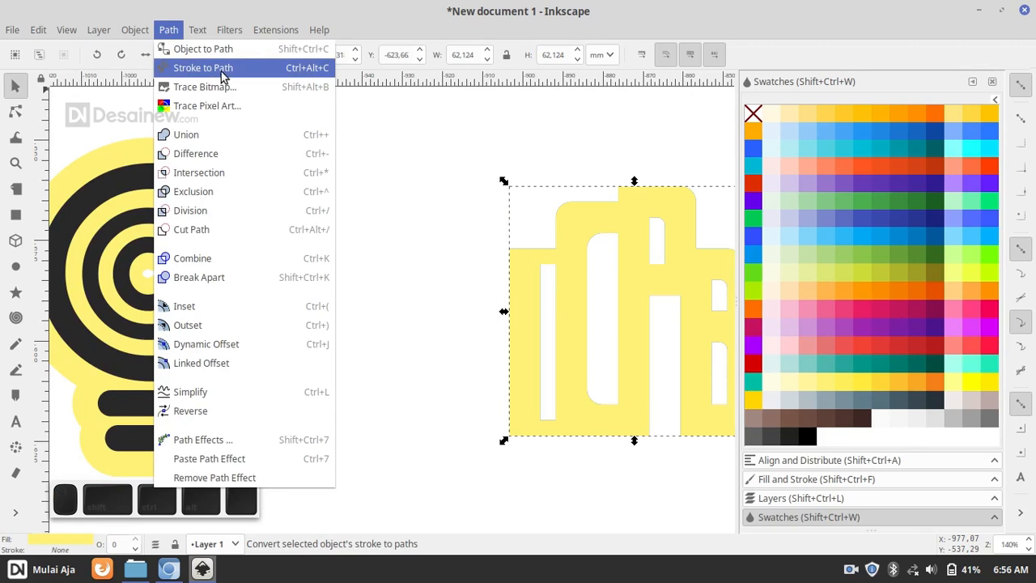
left_click(267, 346)
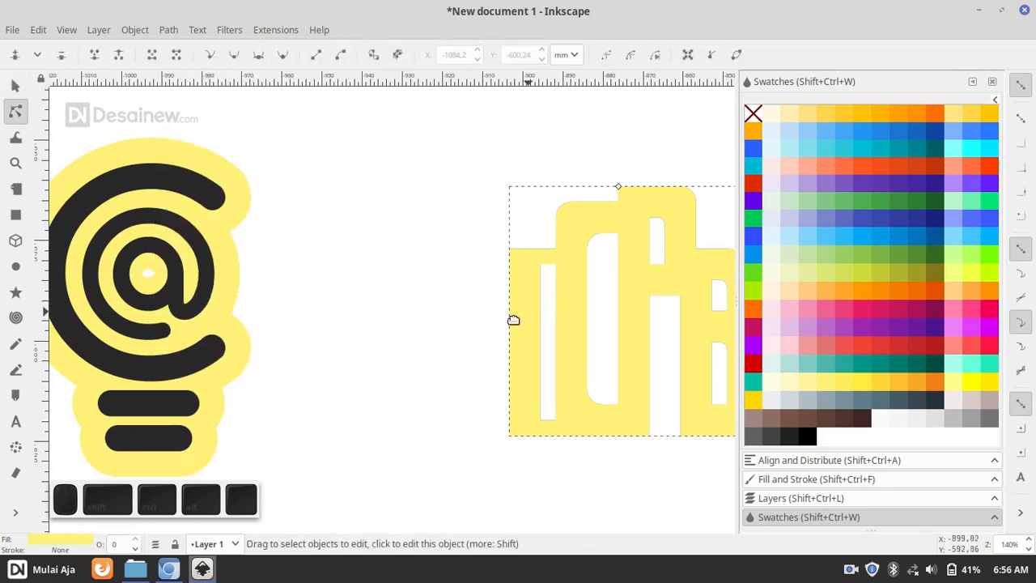
- Open the XML Editor for the yellow building-shaped offset, set its inkscape:radius attribute to 24, and apply it
left_click_drag(513, 320, 401, 357)
left_click_drag(279, 301, 330, 245)
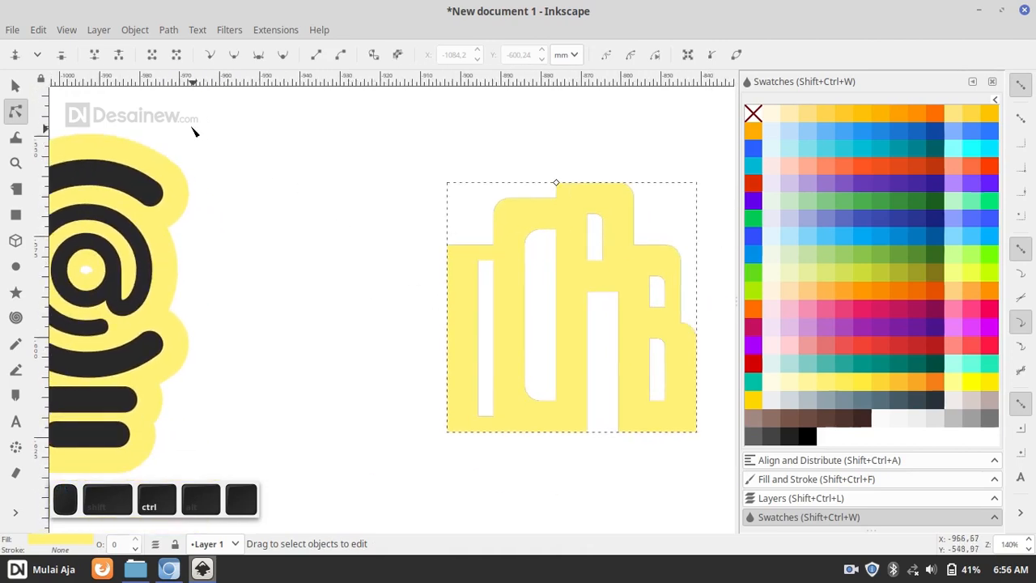
left_click(38, 29)
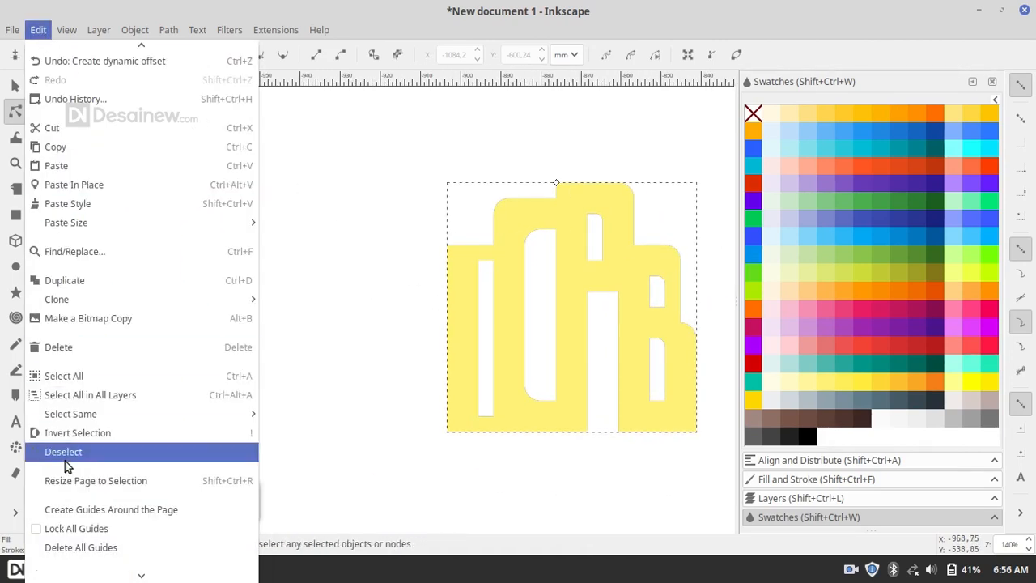
scroll(73, 486, "down", 2)
left_click(91, 515)
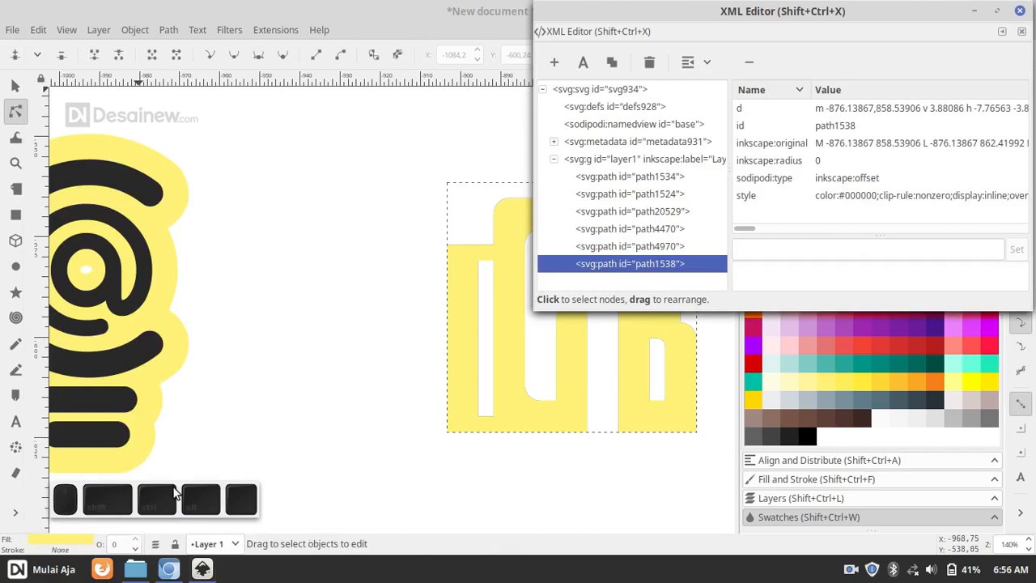
left_click(766, 161)
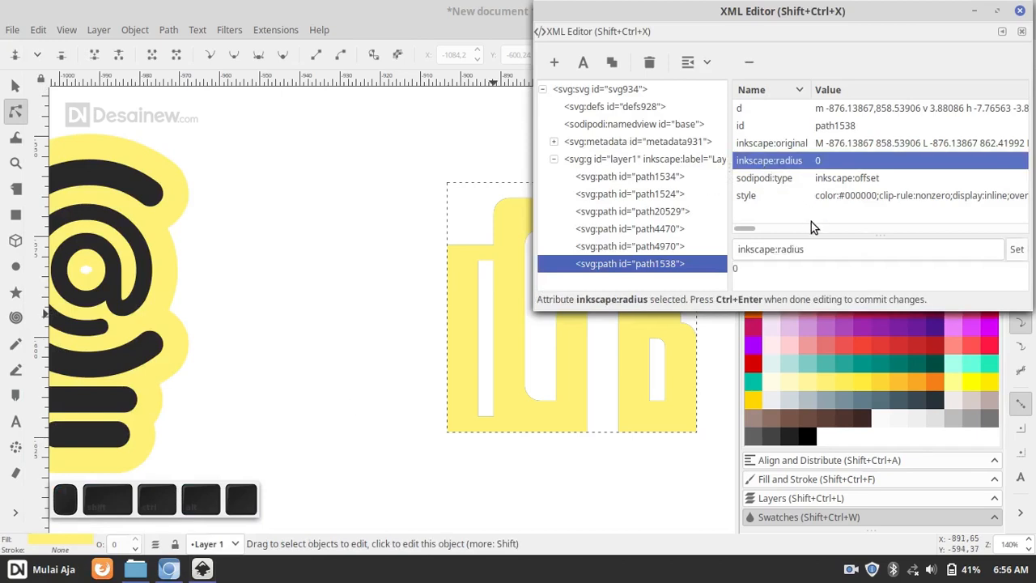
left_click(794, 269)
key("ctrl+a")
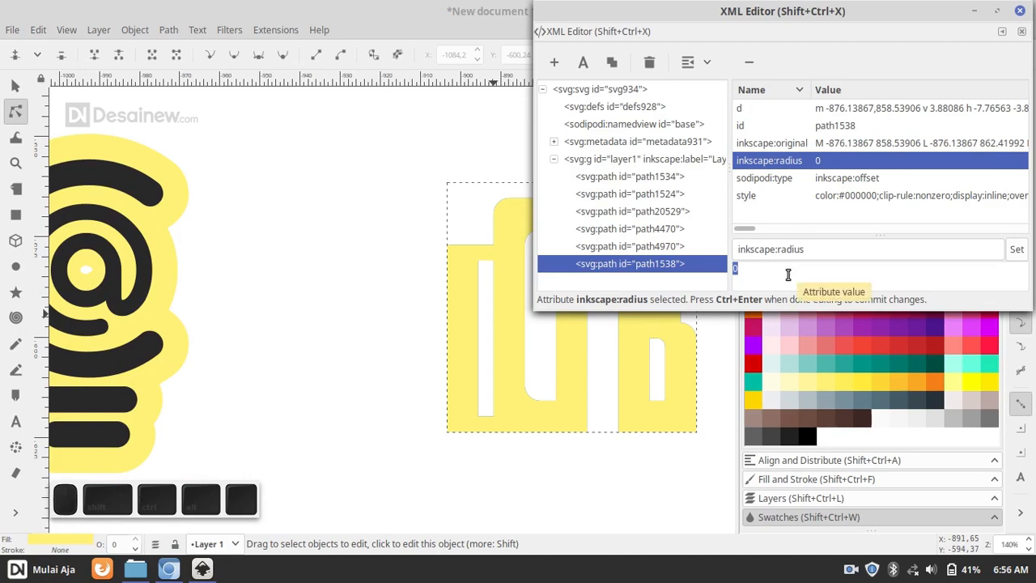
type("24")
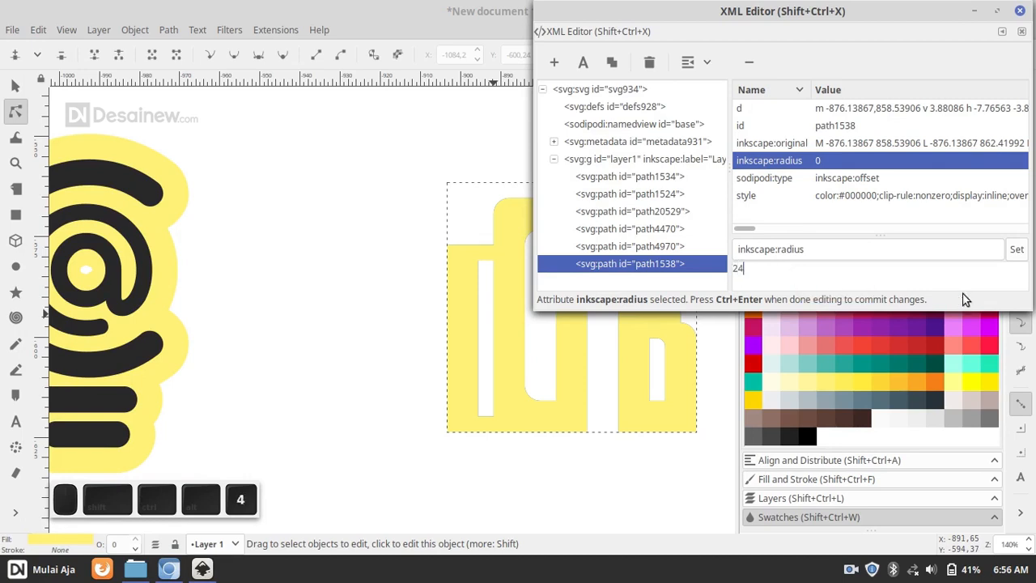
left_click(1017, 251)
- Set the building offset's inkscape:radius to 12, apply it, and lower the yellow shape to the bottom behind the blue letter logo
double_click(770, 270)
type("1")
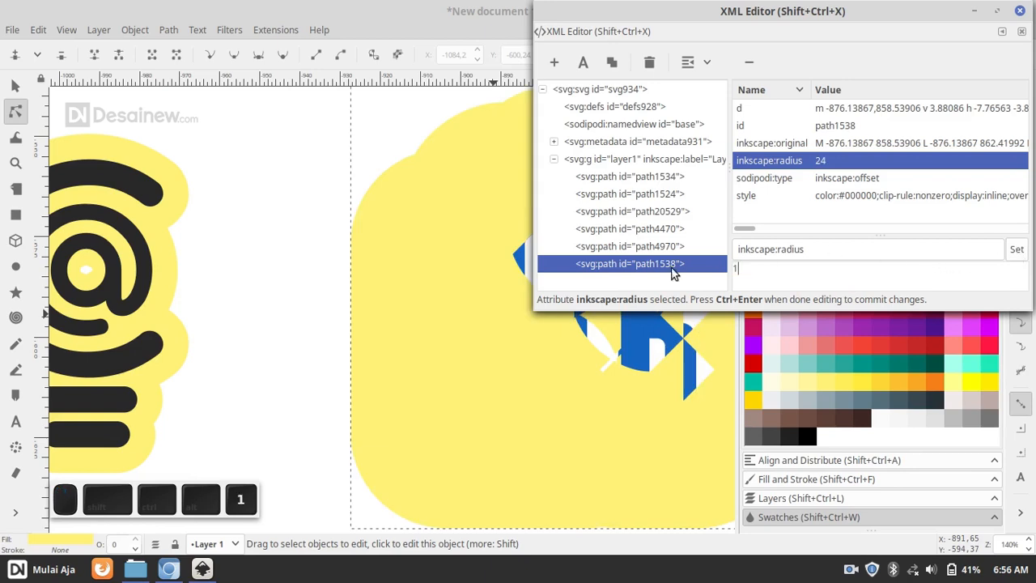
type("2")
left_click(1014, 250)
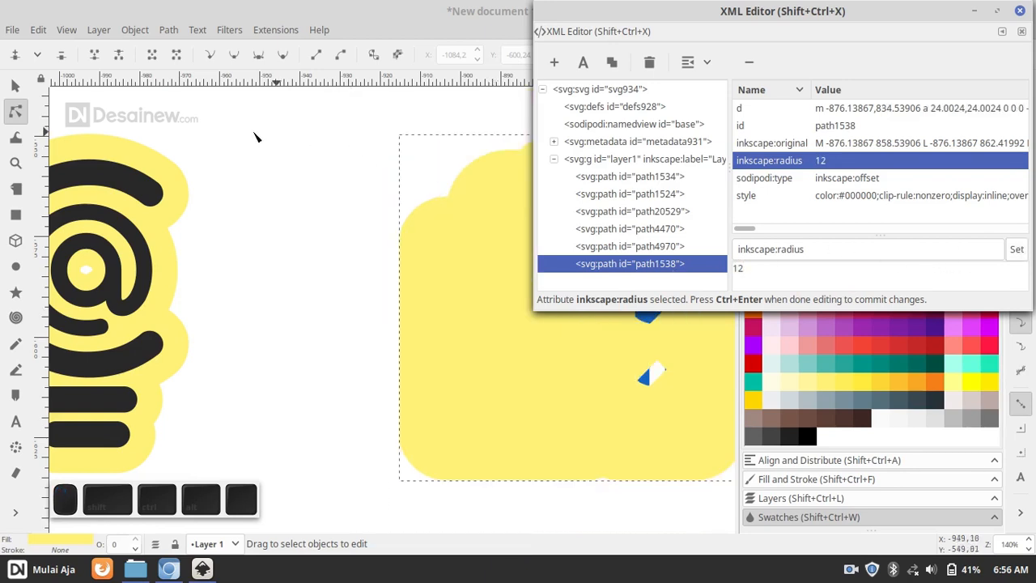
left_click(14, 85)
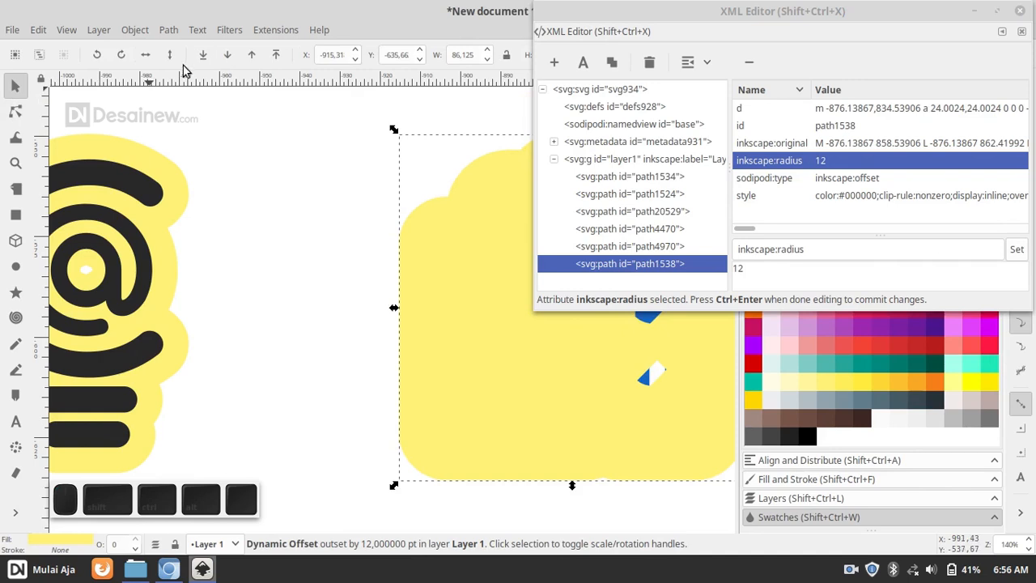
left_click(204, 55)
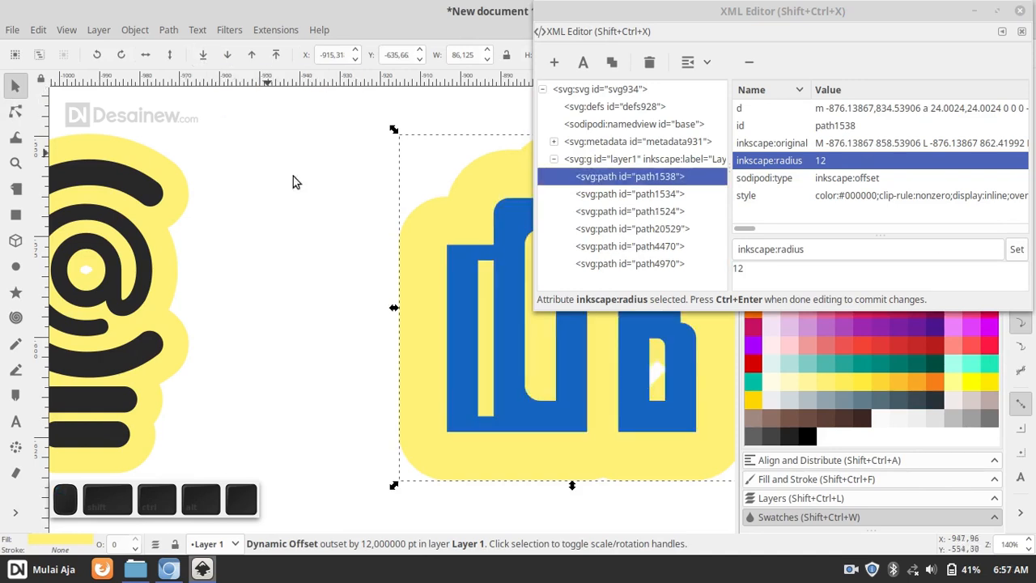
- Set the building offset's inkscape:radius to 8 and apply it
left_click(784, 270)
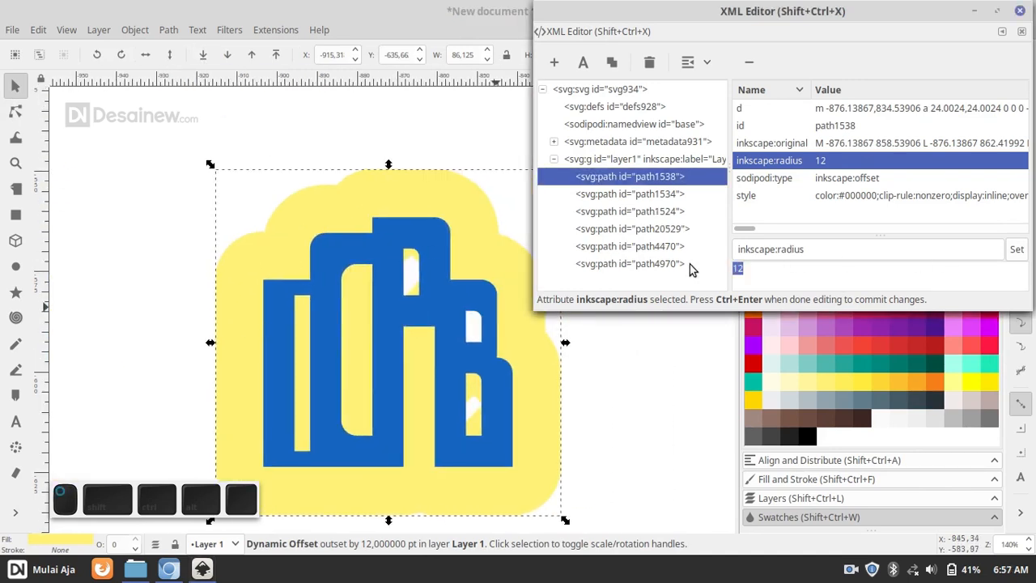
double_click(759, 265)
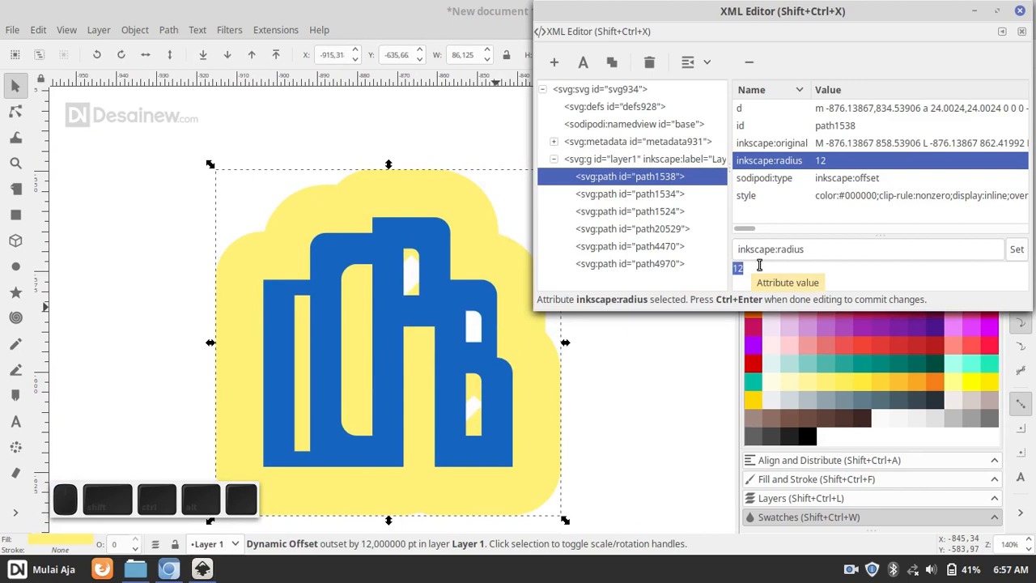
type("8")
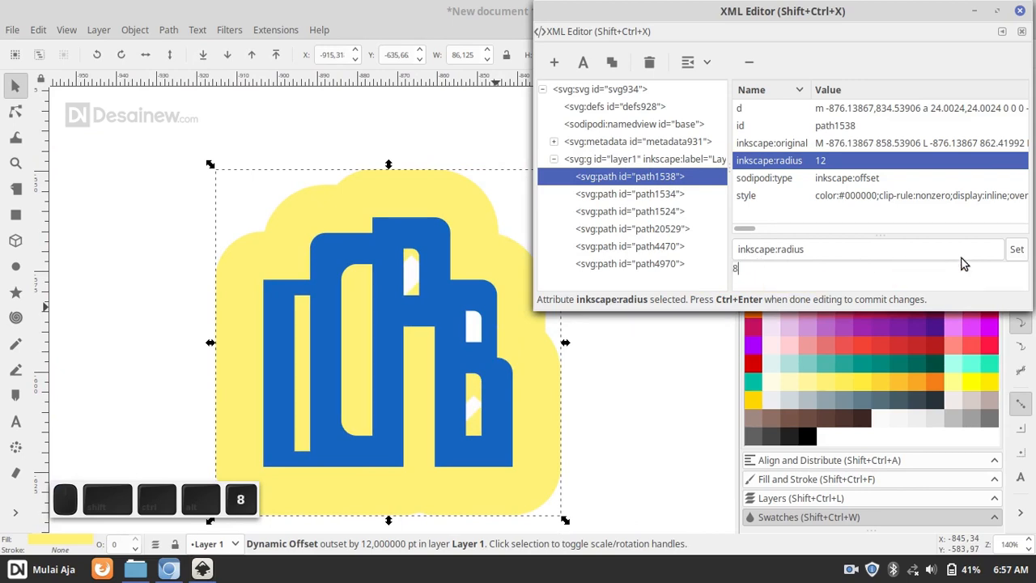
left_click(1017, 250)
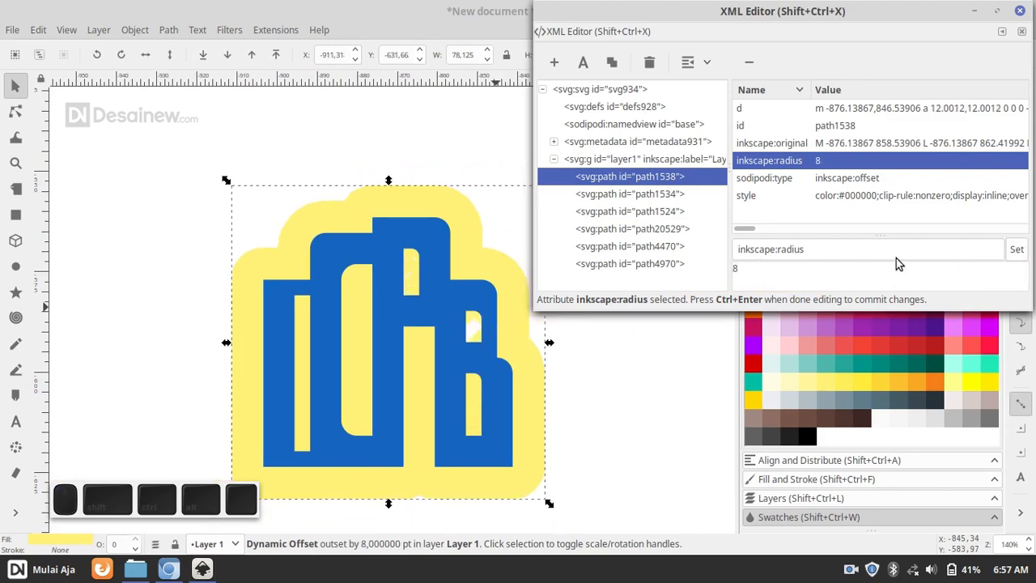
- Set the building offset's inkscape:radius to 6, apply it, and close the XML Editor
double_click(740, 269)
type("6")
left_click(1019, 251)
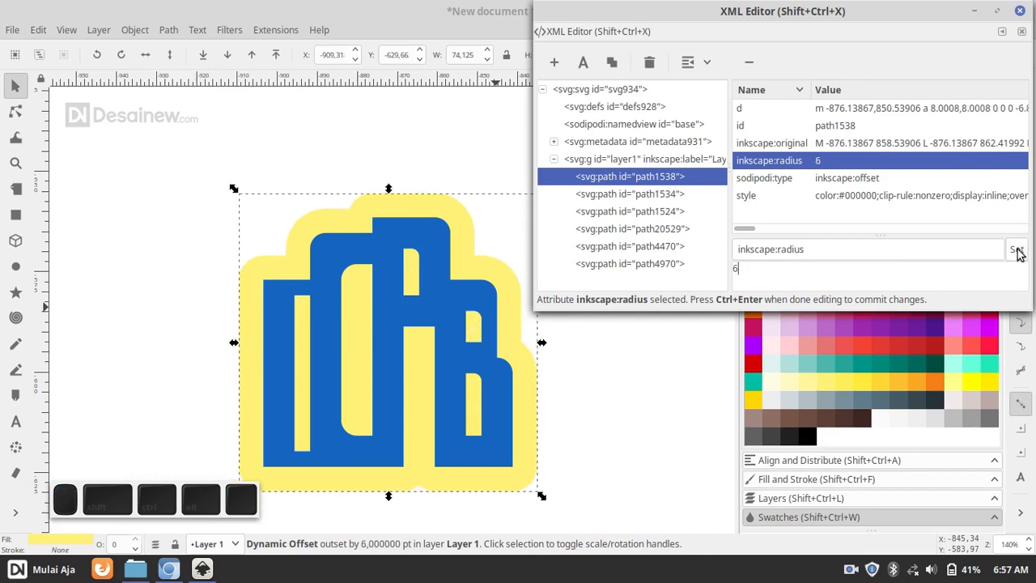
left_click(1020, 11)
- Select the bulb's yellow dynamic offset and convert it to a plain path with Object to Path
scroll(351, 324, "down", 2)
scroll(378, 306, "up", 2)
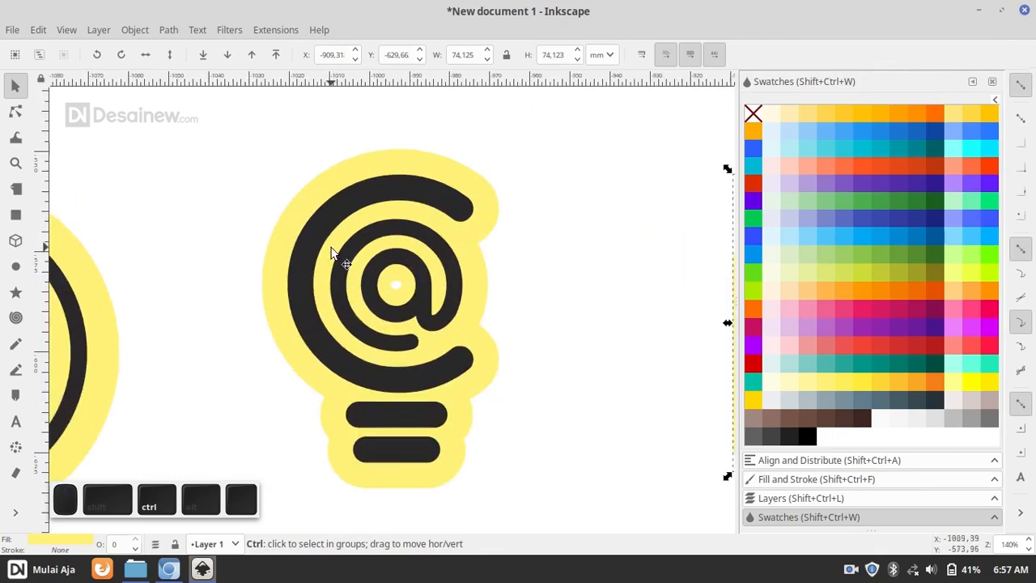
left_click(352, 193)
left_click(320, 176)
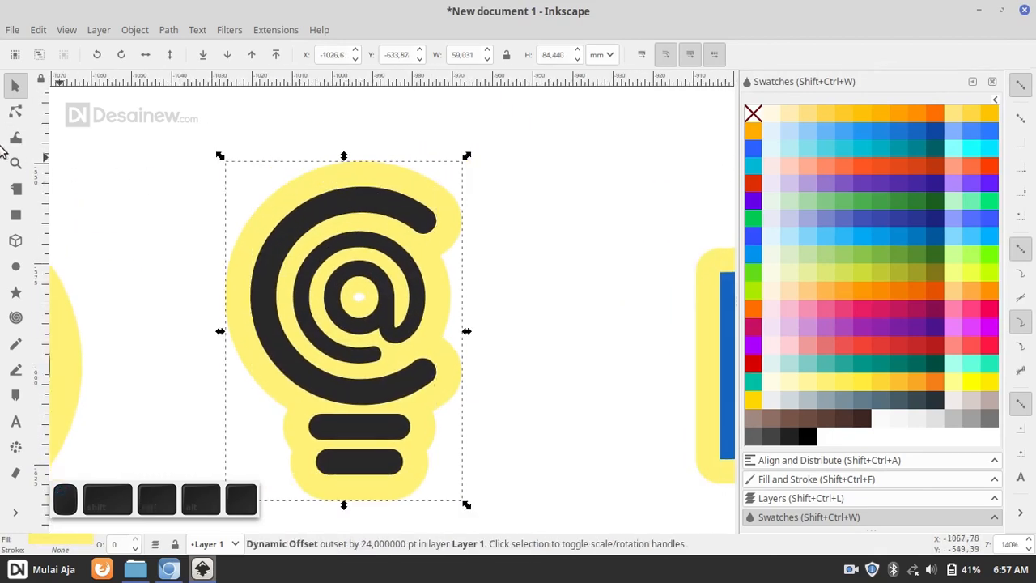
key("n")
scroll(429, 286, "up", 2)
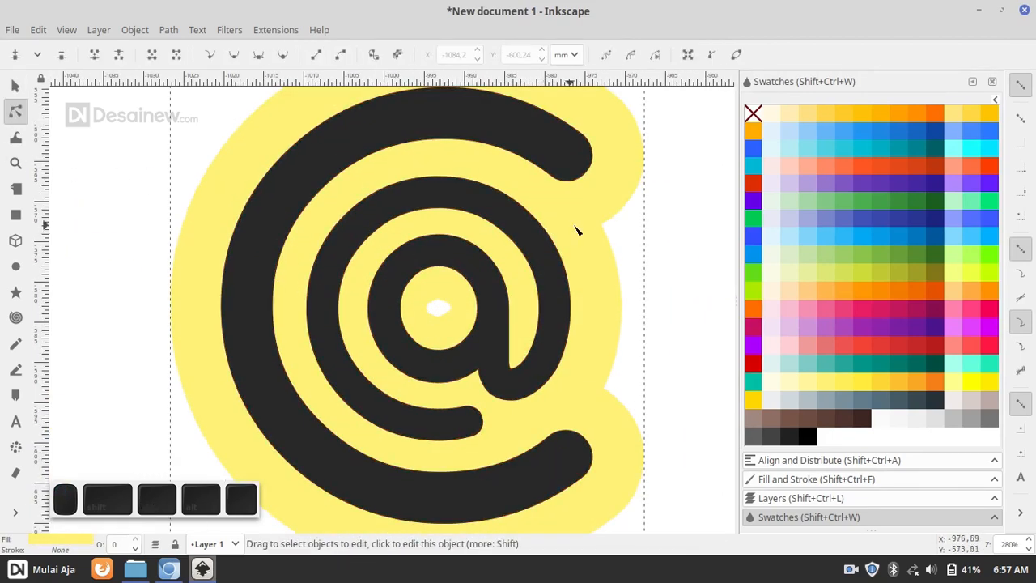
scroll(608, 296, "down", 3)
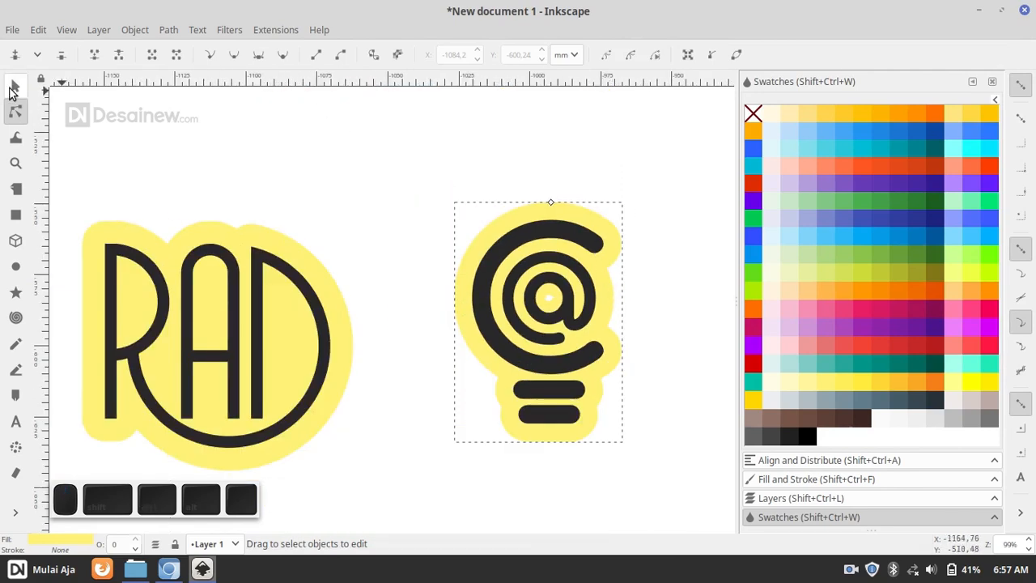
left_click(168, 30)
left_click(194, 45)
scroll(621, 280, "up", 2)
scroll(440, 267, "up", 3)
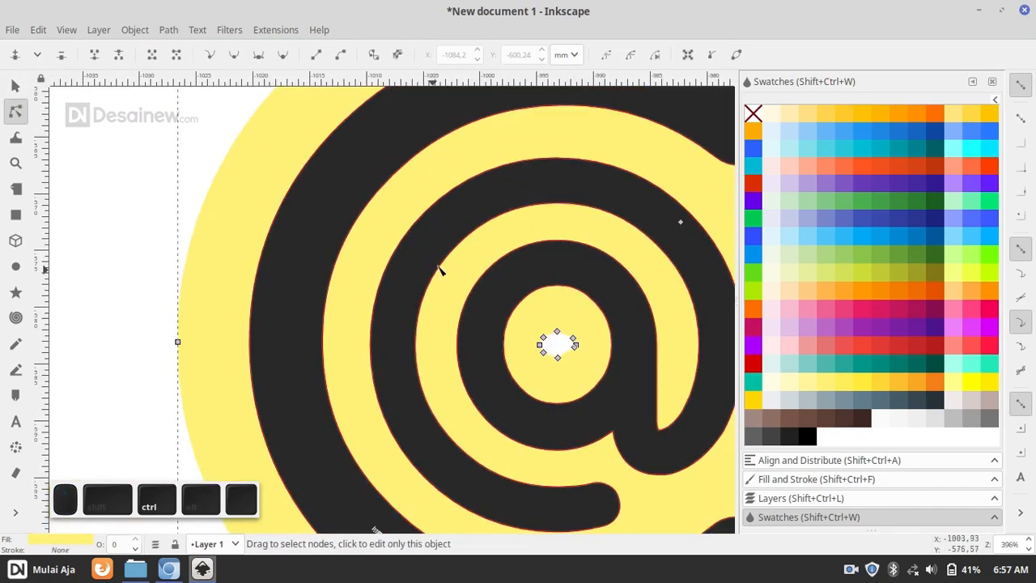
- Delete the bulb outline's inner nodes around the small central hole and the stray nodes hidden under the lower-left black arc
scroll(454, 300, "down", 4)
scroll(437, 293, "up", 1)
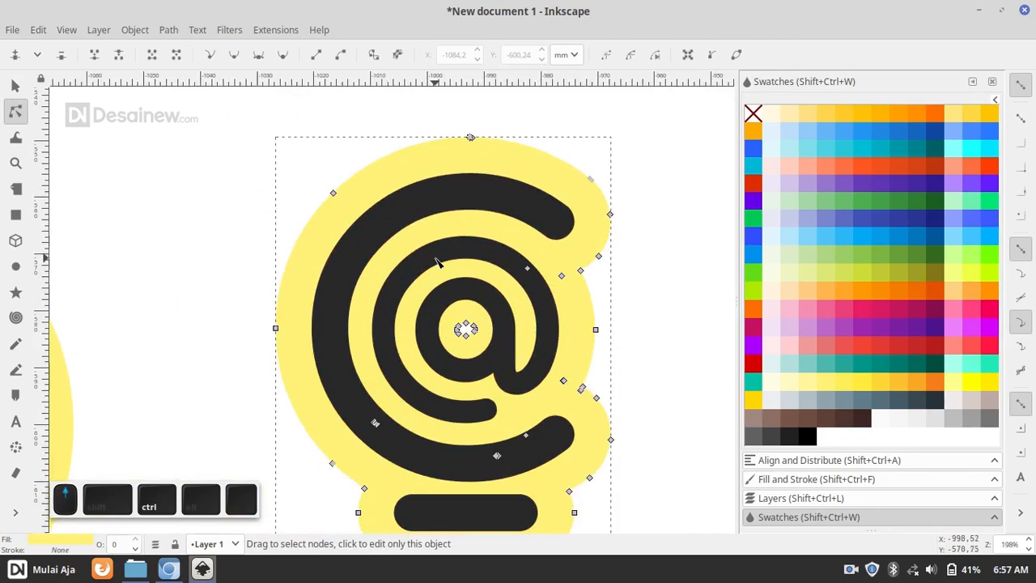
left_click_drag(404, 225, 570, 405)
key("Delete")
scroll(486, 407, "down", 2)
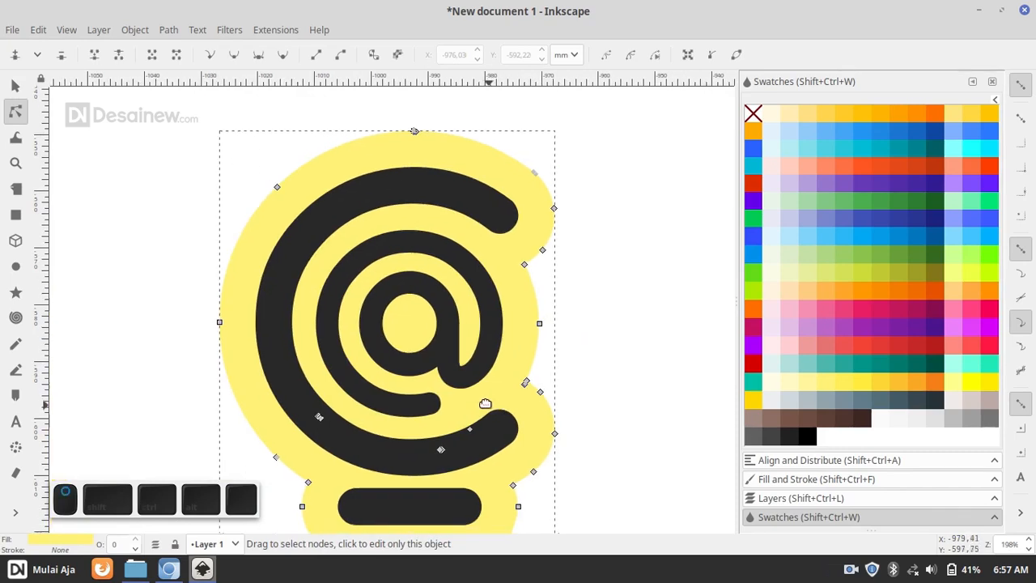
left_click_drag(295, 330, 403, 416)
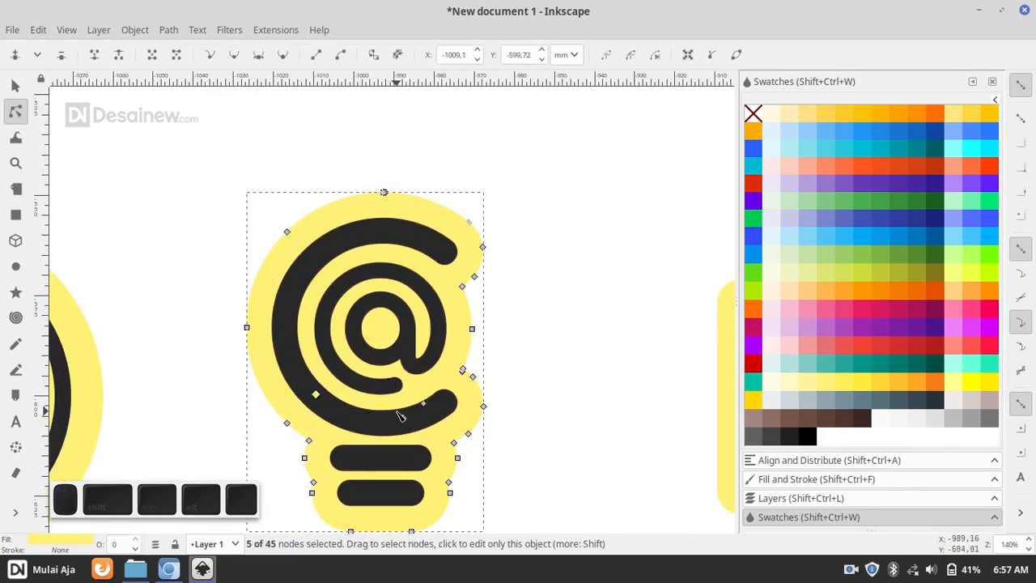
key("Delete")
- Convert the yellow offset behind the building-shaped logo to a path and delete its stray nodes inside the letter B
scroll(277, 389, "right", 5)
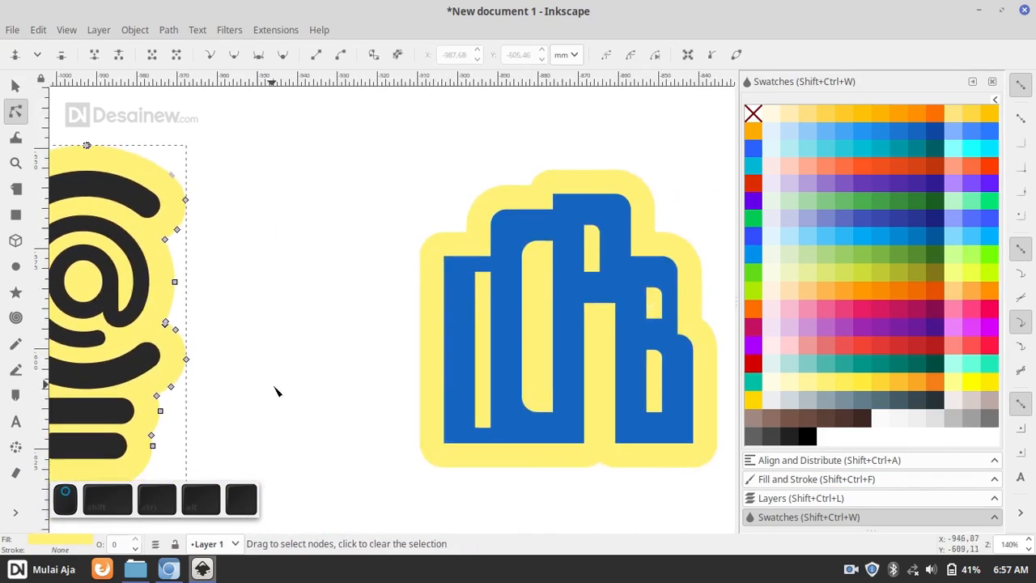
left_click(606, 365)
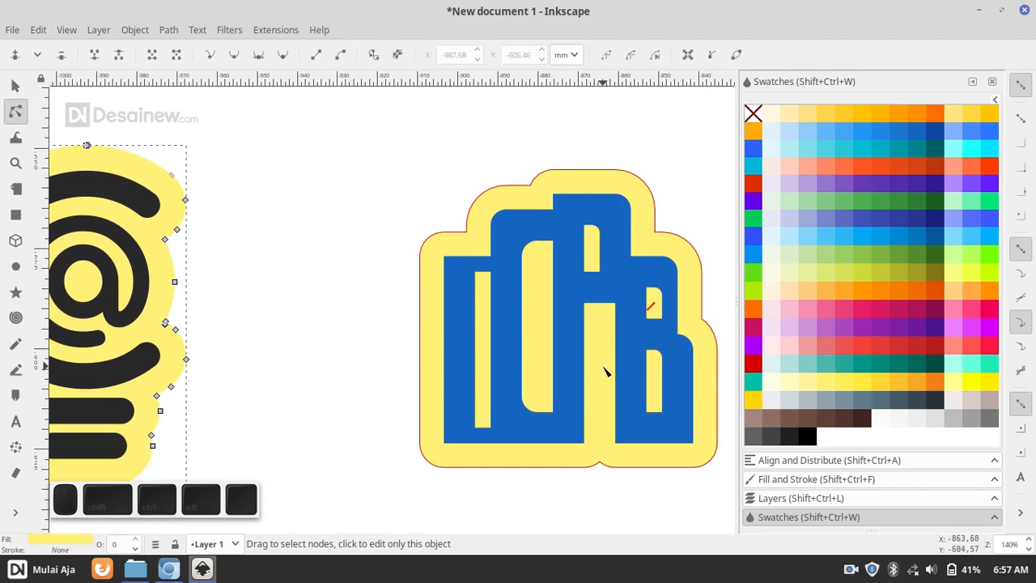
left_click(170, 31)
left_click(194, 50)
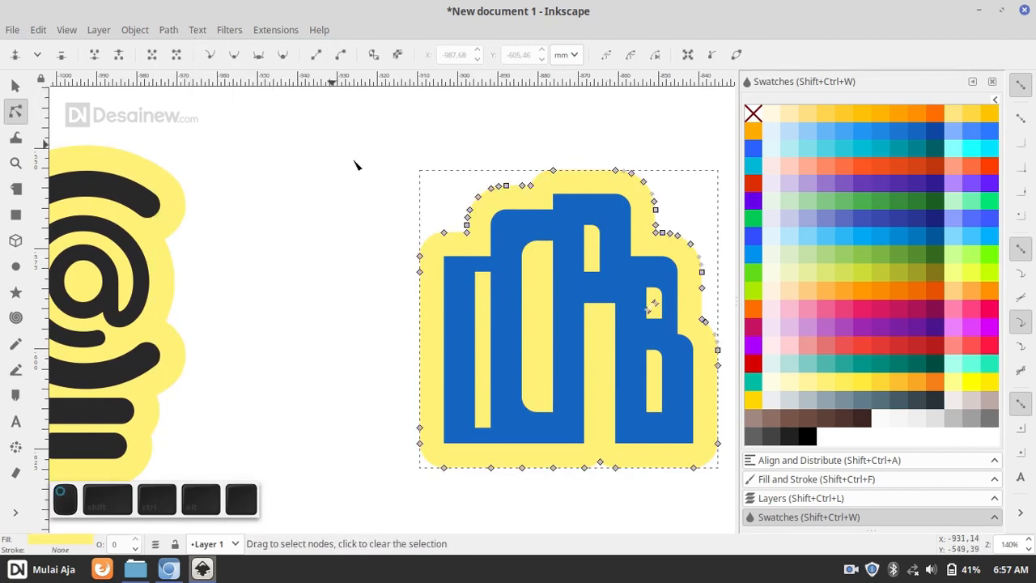
key("Delete")
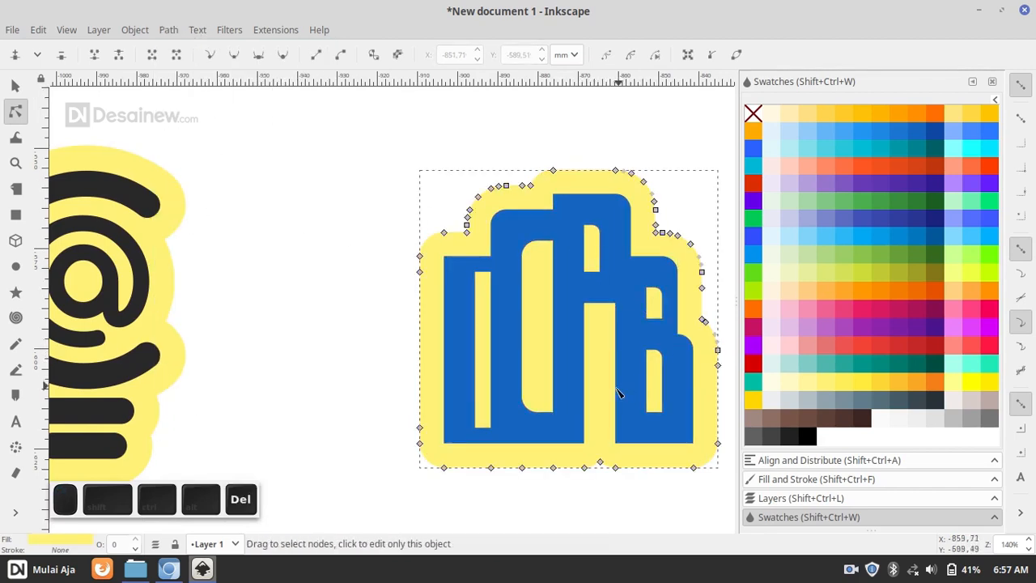
- Fill the blue building-shaped letter logo with the dark colour sampled from the bulb logo
left_click(14, 85)
left_click(495, 276)
scroll(478, 308, "left", 3)
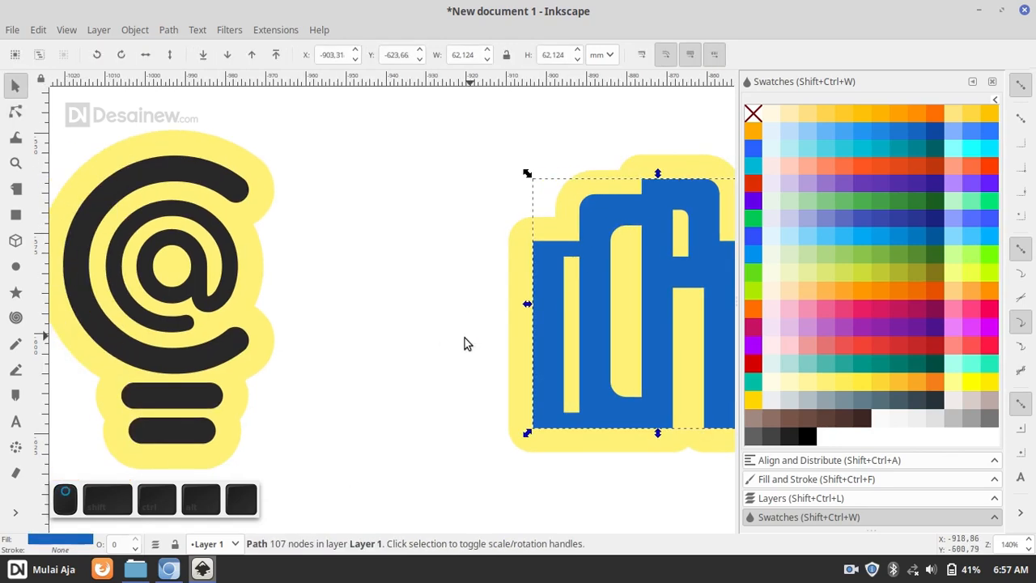
key("d")
left_click(232, 350)
key("s")
key("minus")
key("minus")
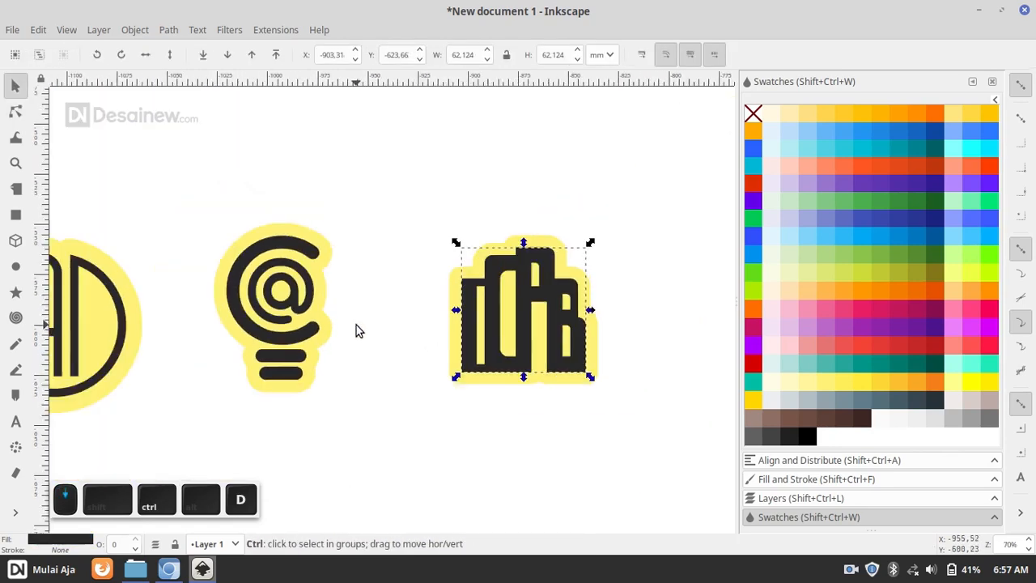
- Select the dark RAD, bulb and building-shaped logos together, fill them with grey 50, and deselect them
left_click(400, 346, "shift")
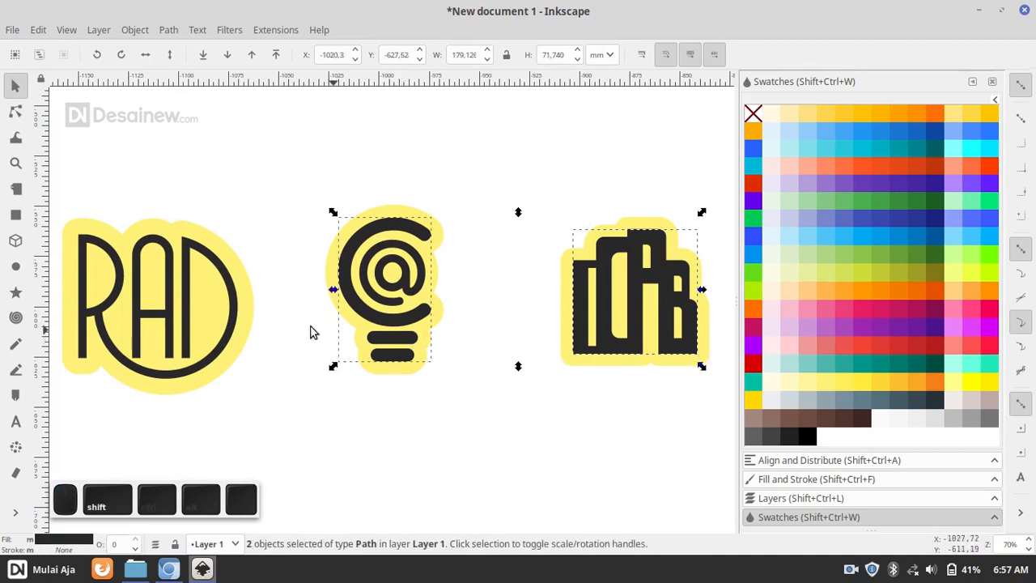
left_click(235, 294, "shift")
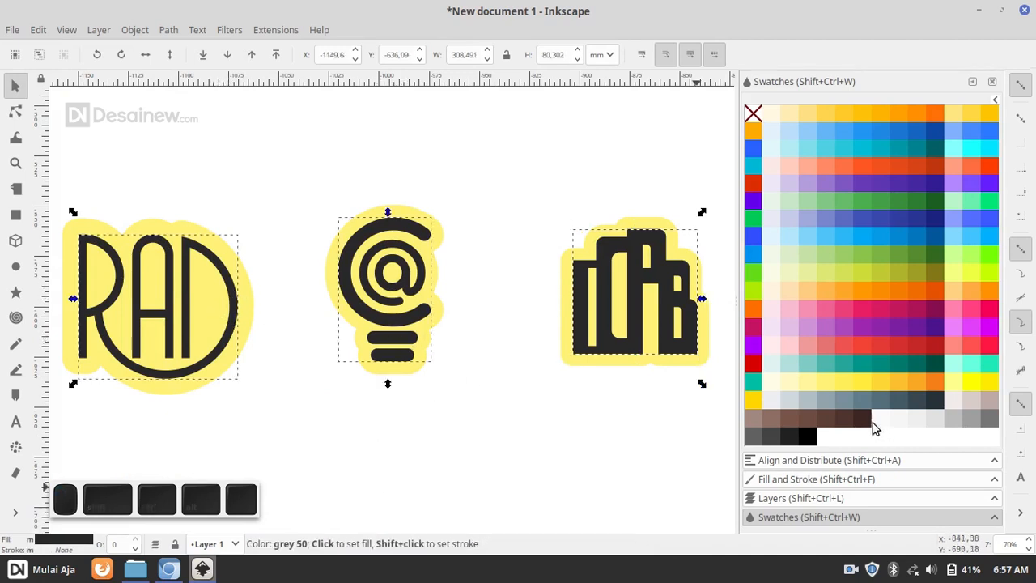
left_click(878, 422)
scroll(688, 340, "right", 2)
left_click(671, 322)
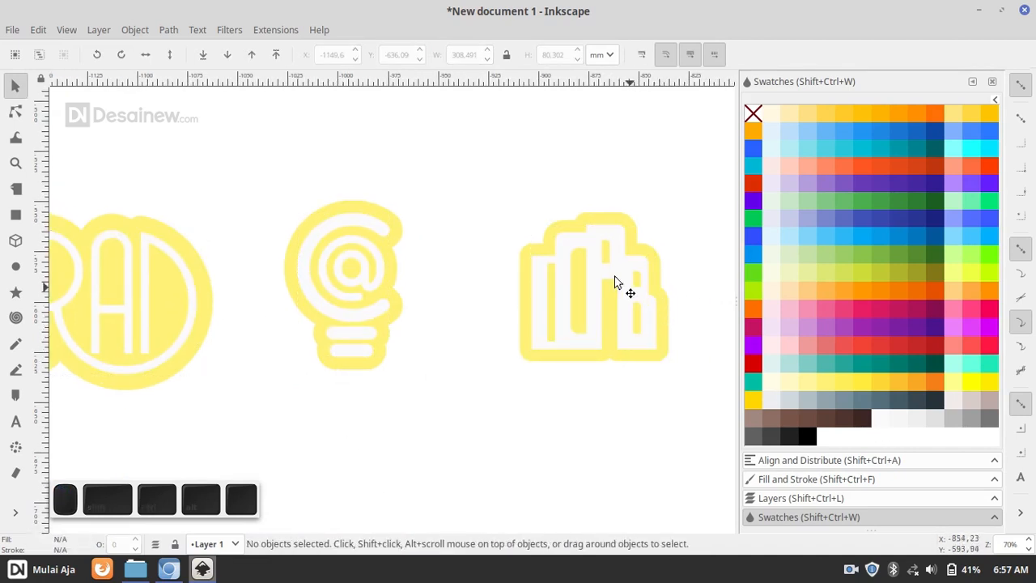
- Select the three yellow outlines together, lower their fill lightness to 0 so they become black, and deselect them
scroll(624, 222, "up", 2)
left_click(592, 235)
scroll(456, 247, "left", 4)
left_click(424, 215, "shift")
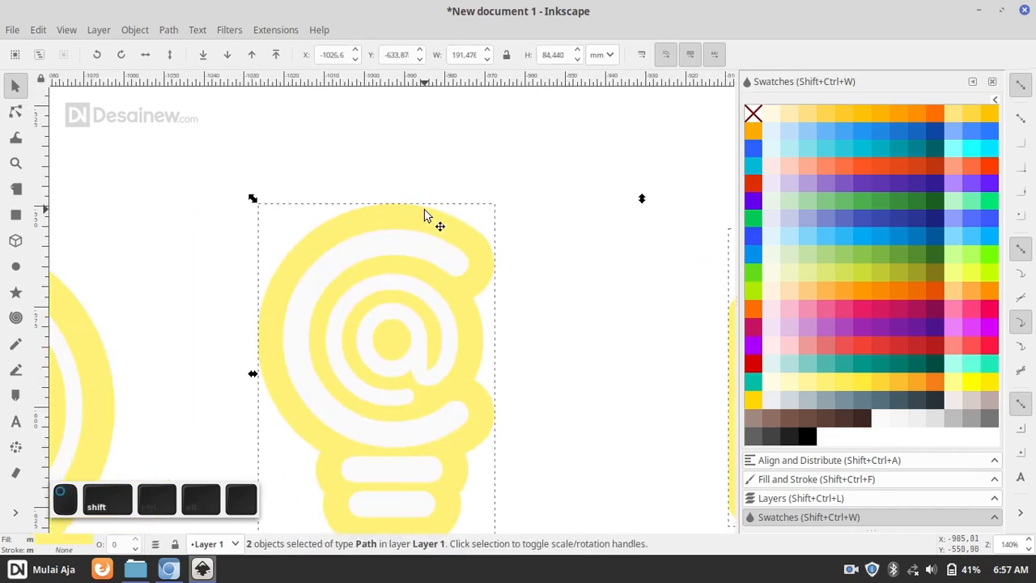
scroll(613, 270, "left", 4)
left_click(308, 224, "shift")
scroll(704, 324, "down", 2)
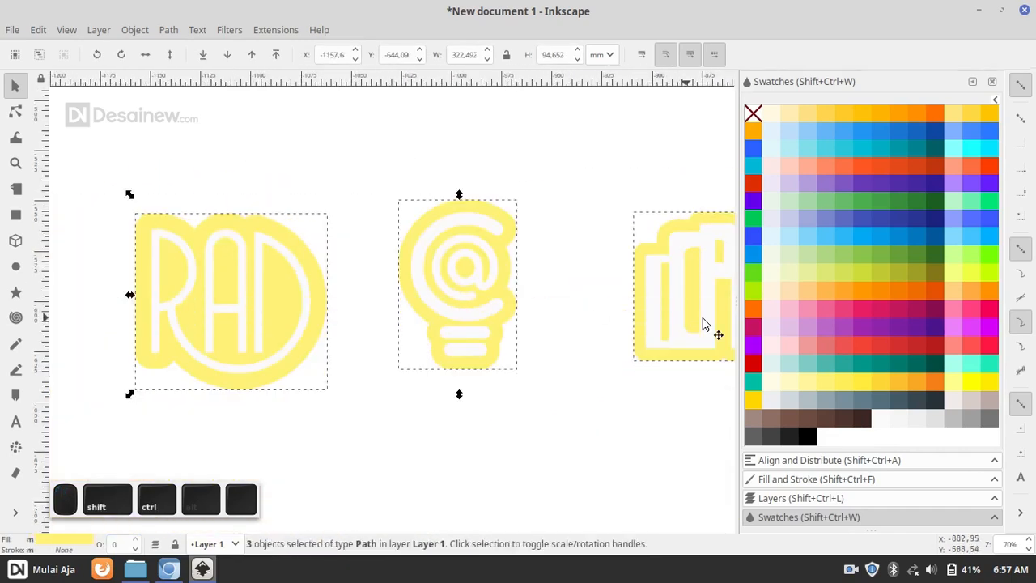
left_click(777, 479)
left_click_drag(827, 250, 758, 255)
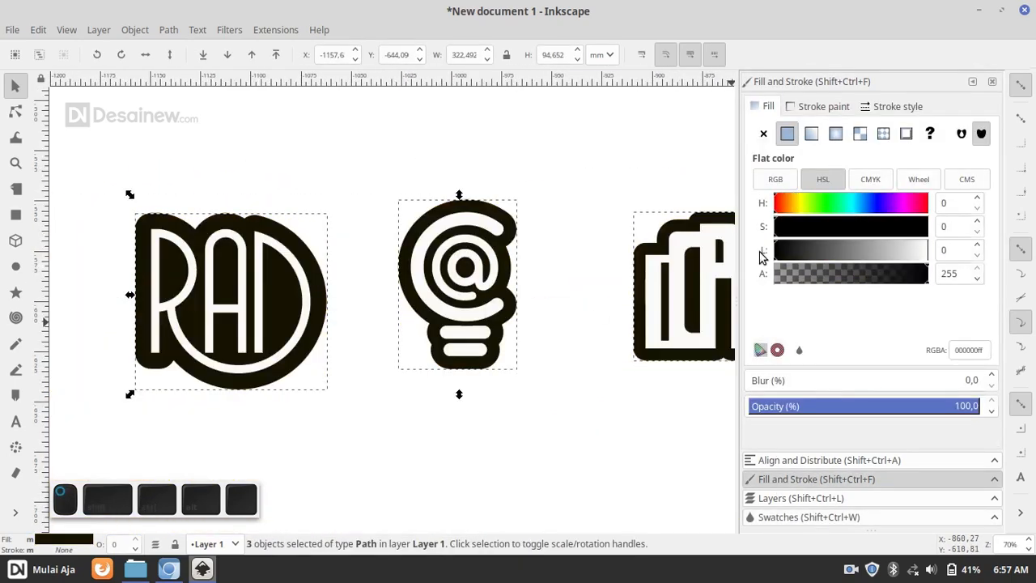
left_click_drag(513, 340, 530, 323)
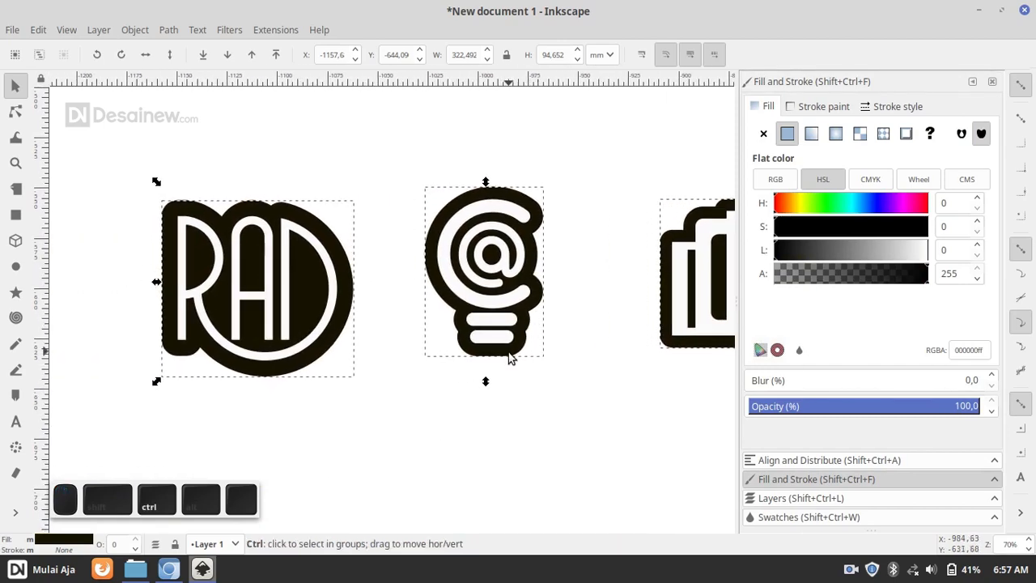
left_click(433, 458)
scroll(434, 458, "down", 3)
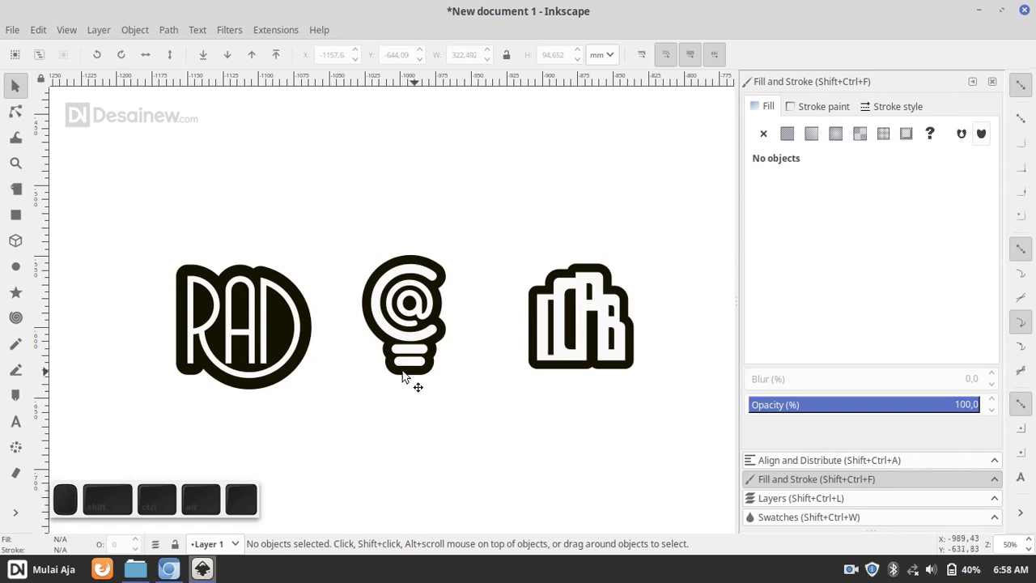
- Select the dark RAD outline and minimize the Inkscape window
left_click(297, 299)
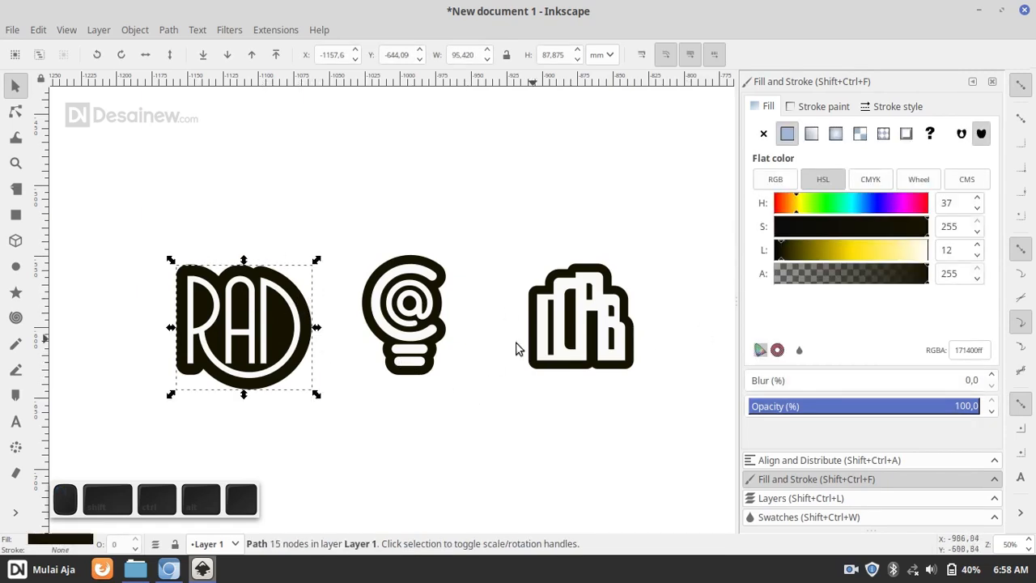
left_click_drag(430, 391, 417, 399)
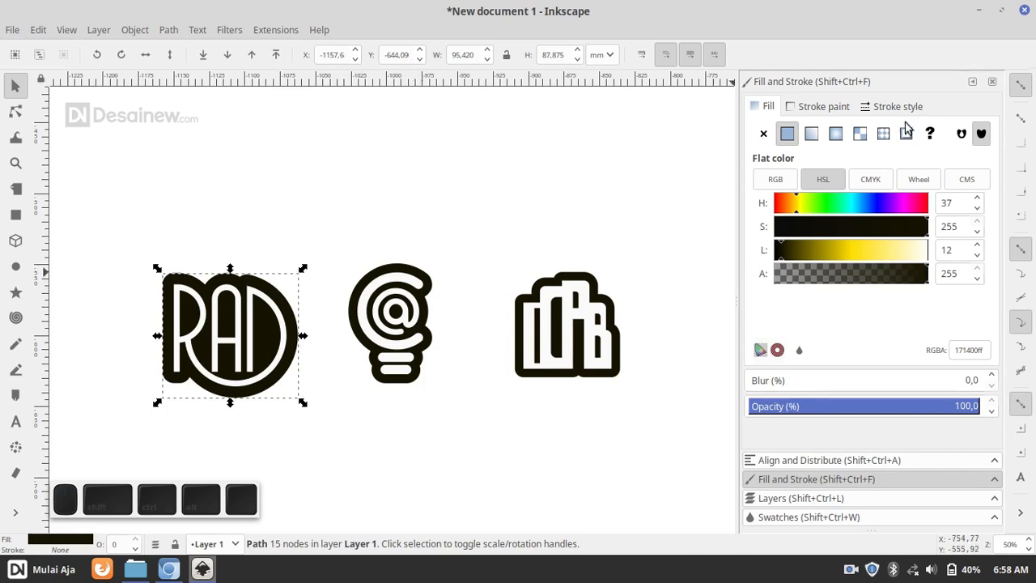
left_click(980, 11)
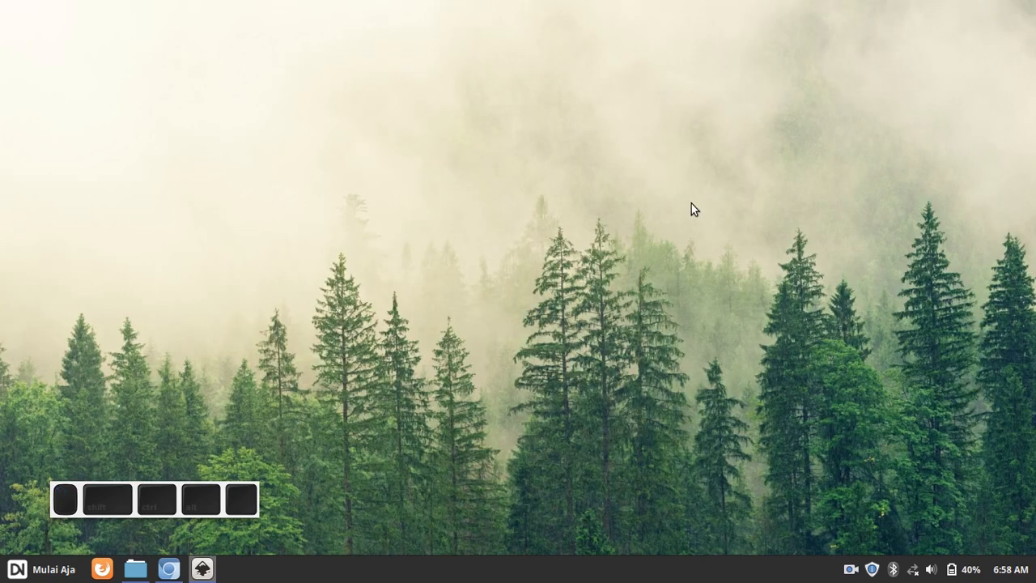